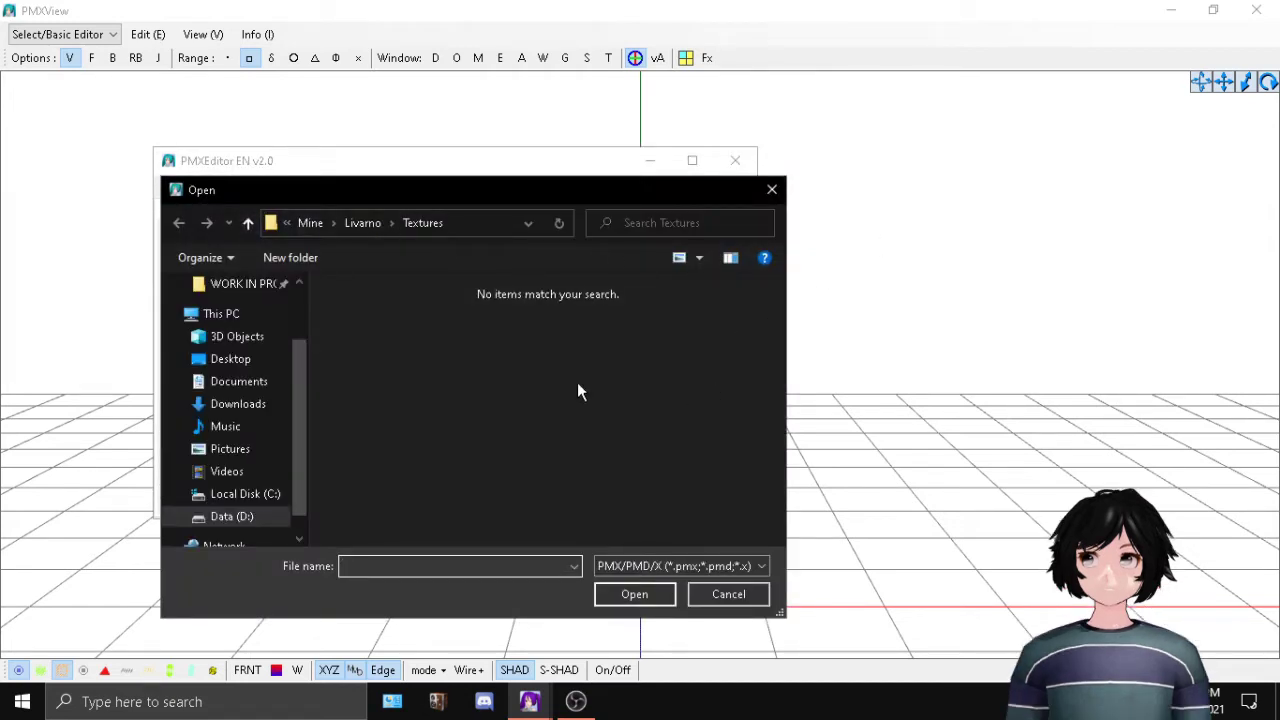
# Step: Open the Livarno model from the MikuMikuDance UserFiles folder, under Model, Mine, Livarno
pyautogui.scroll(2, 233, 333)
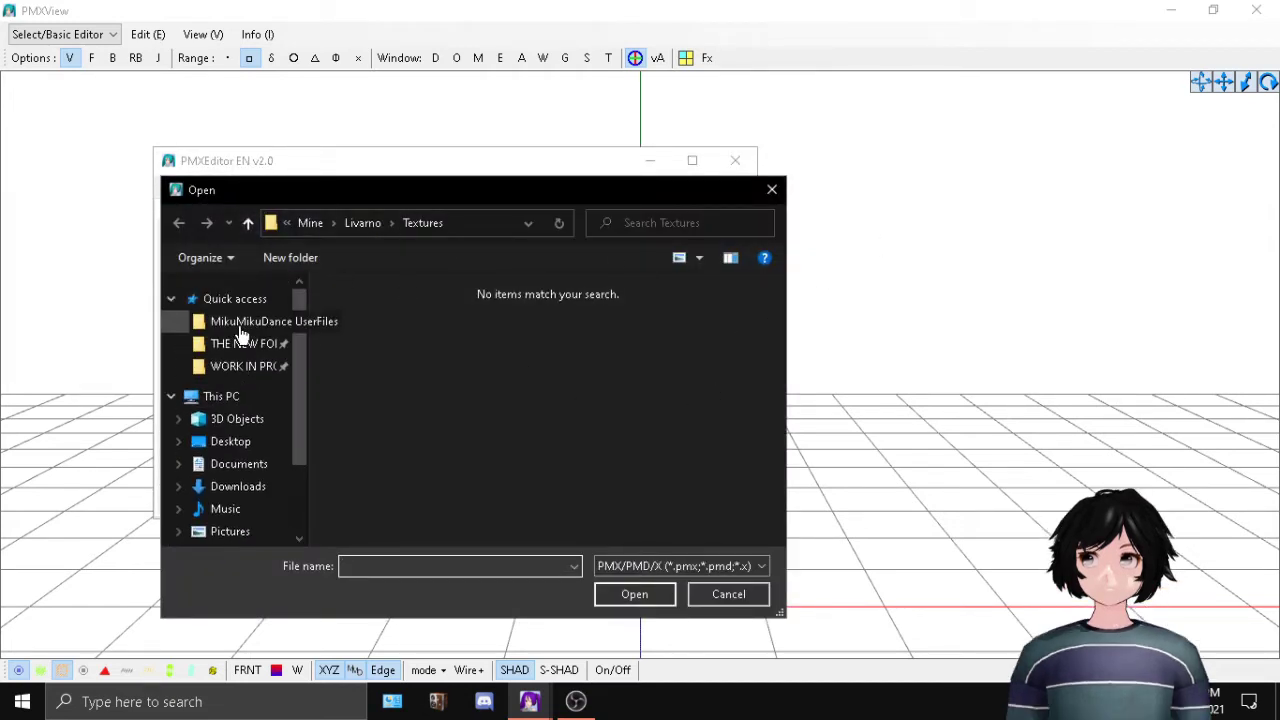
pyautogui.click(236, 330)
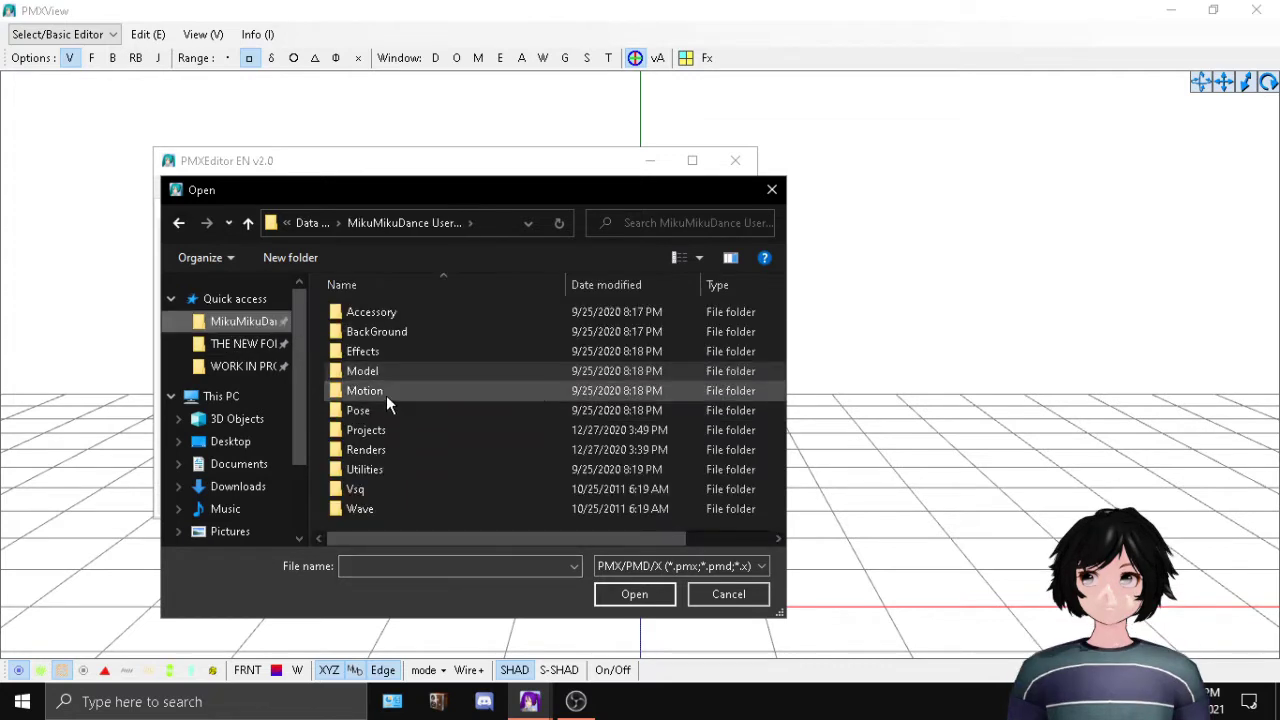
pyautogui.doubleClick(365, 372)
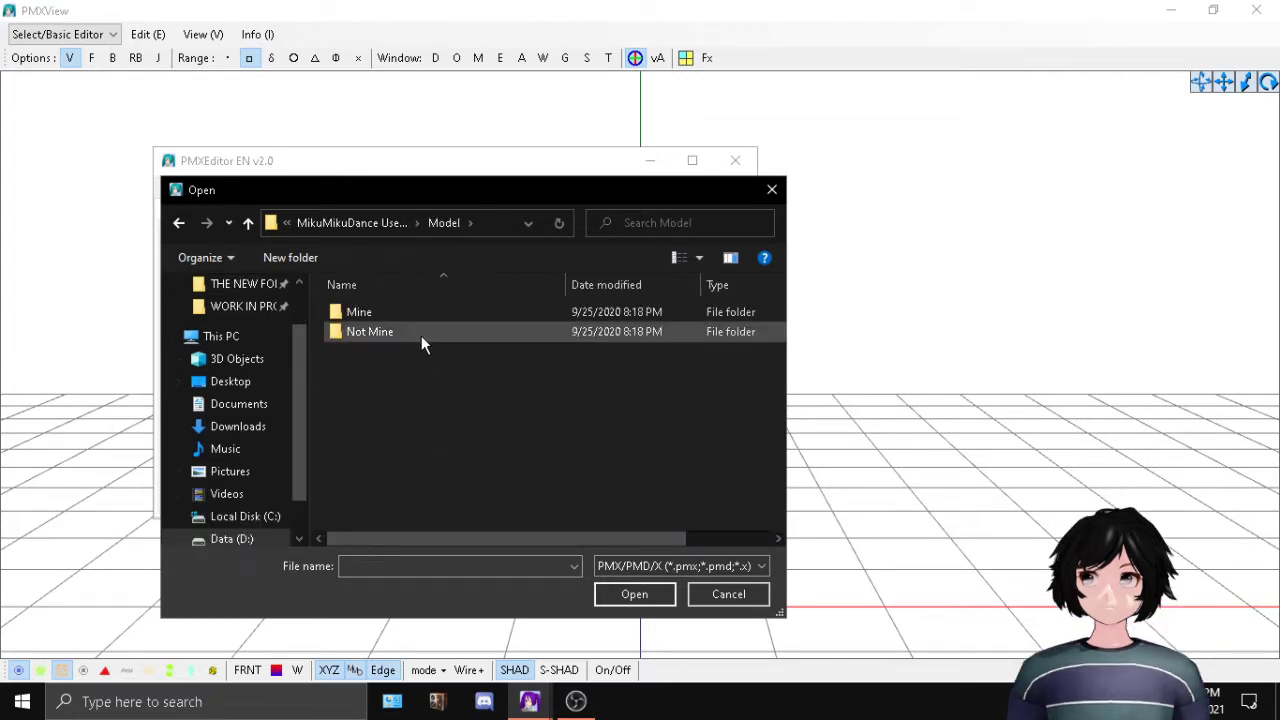
pyautogui.doubleClick(387, 314)
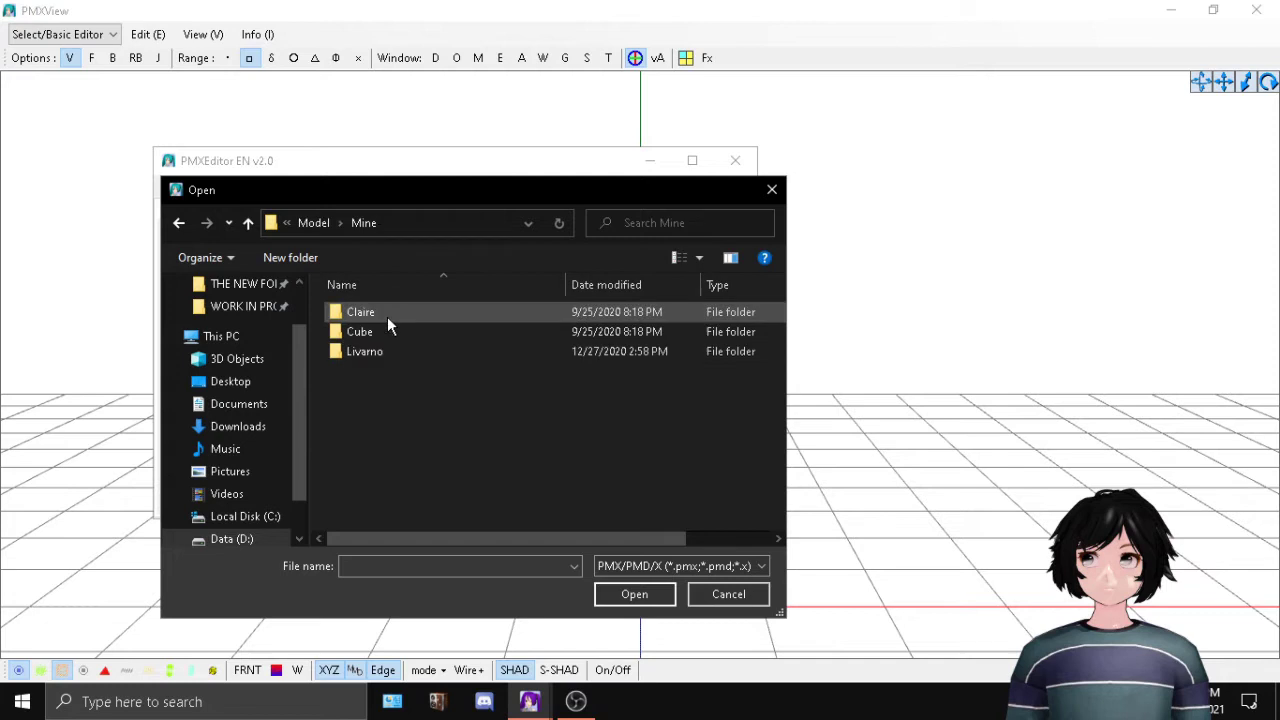
pyautogui.doubleClick(444, 358)
pyautogui.doubleClick(442, 368)
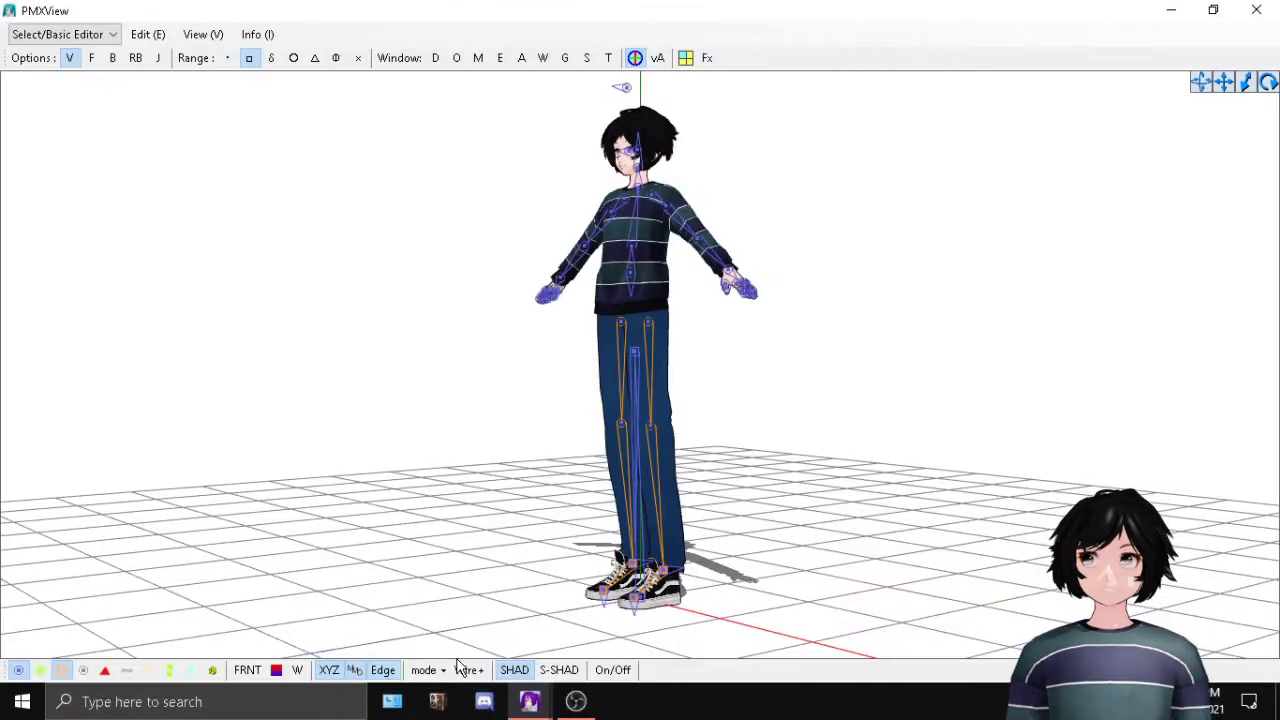
# Step: Set the model's display format to Weight shading
pyautogui.click(436, 669)
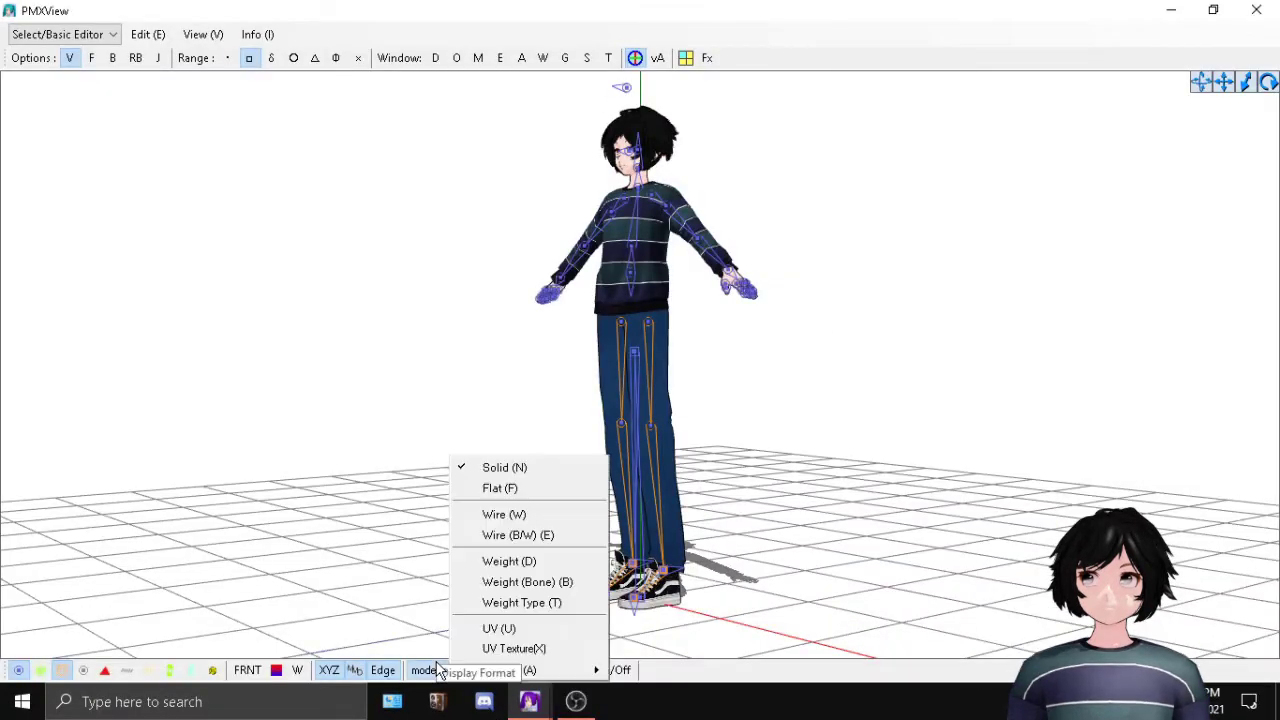
pyautogui.click(544, 560)
# Step: Examine the wireframe mesh and leg bones from the front and side, from the upper body down to the feet
pyautogui.scroll(6, 745, 455)
pyautogui.moveTo(748, 455); pyautogui.dragTo(712, 437, button='right')
pyautogui.scroll(-6, 712, 437)
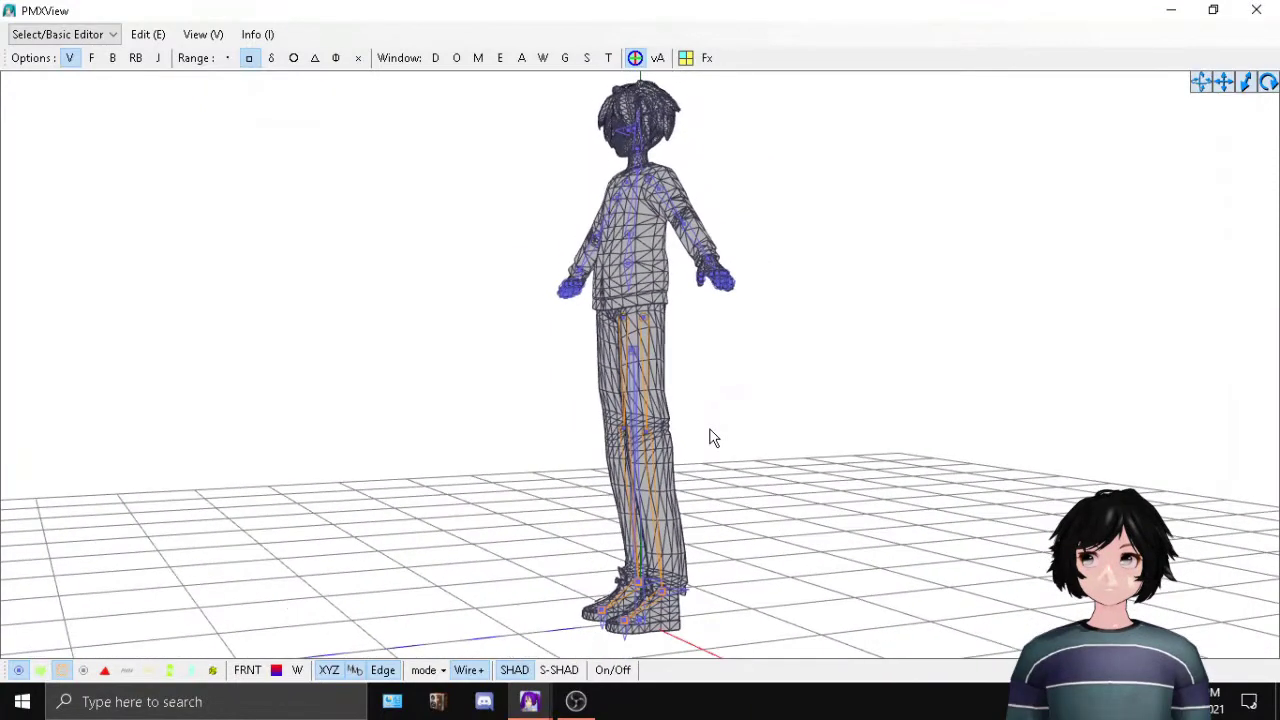
pyautogui.scroll(-4, 709, 437)
pyautogui.moveTo(712, 437); pyautogui.dragTo(750, 457, button='right')
pyautogui.scroll(5, 751, 457)
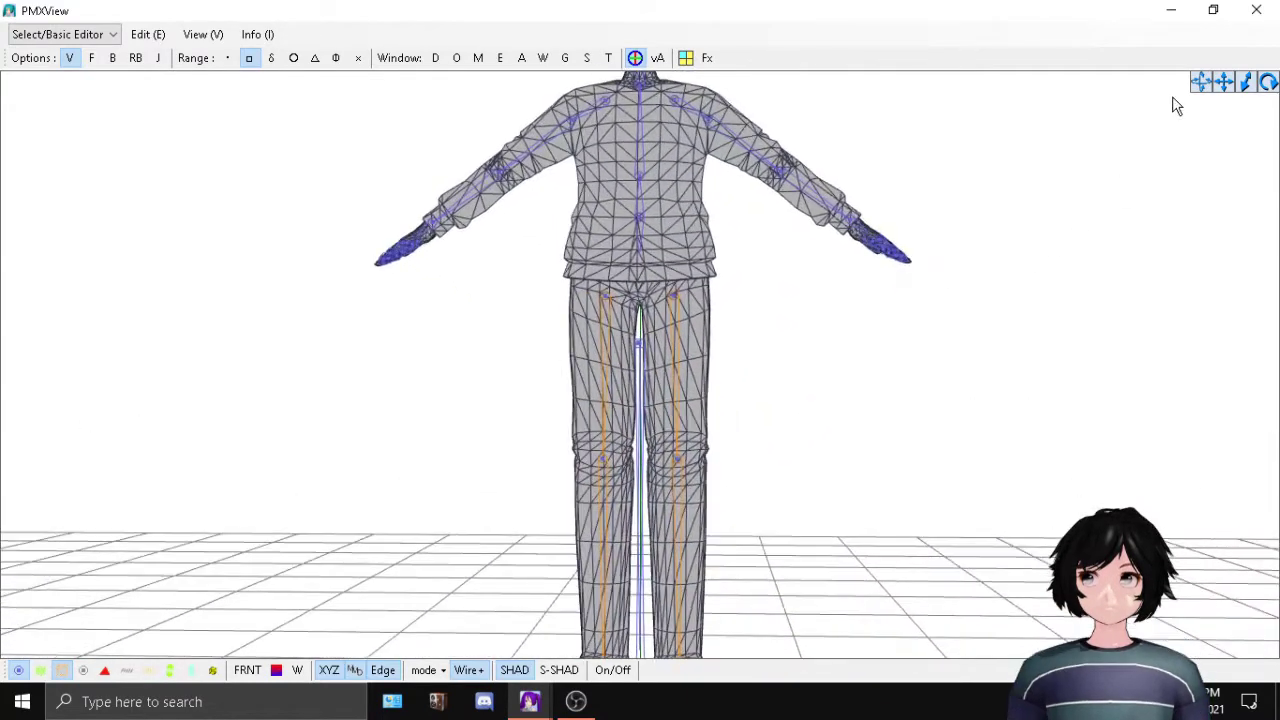
pyautogui.moveTo(1218, 80); pyautogui.dragTo(1222, 5)
pyautogui.moveTo(805, 340); pyautogui.dragTo(667, 346, button='right')
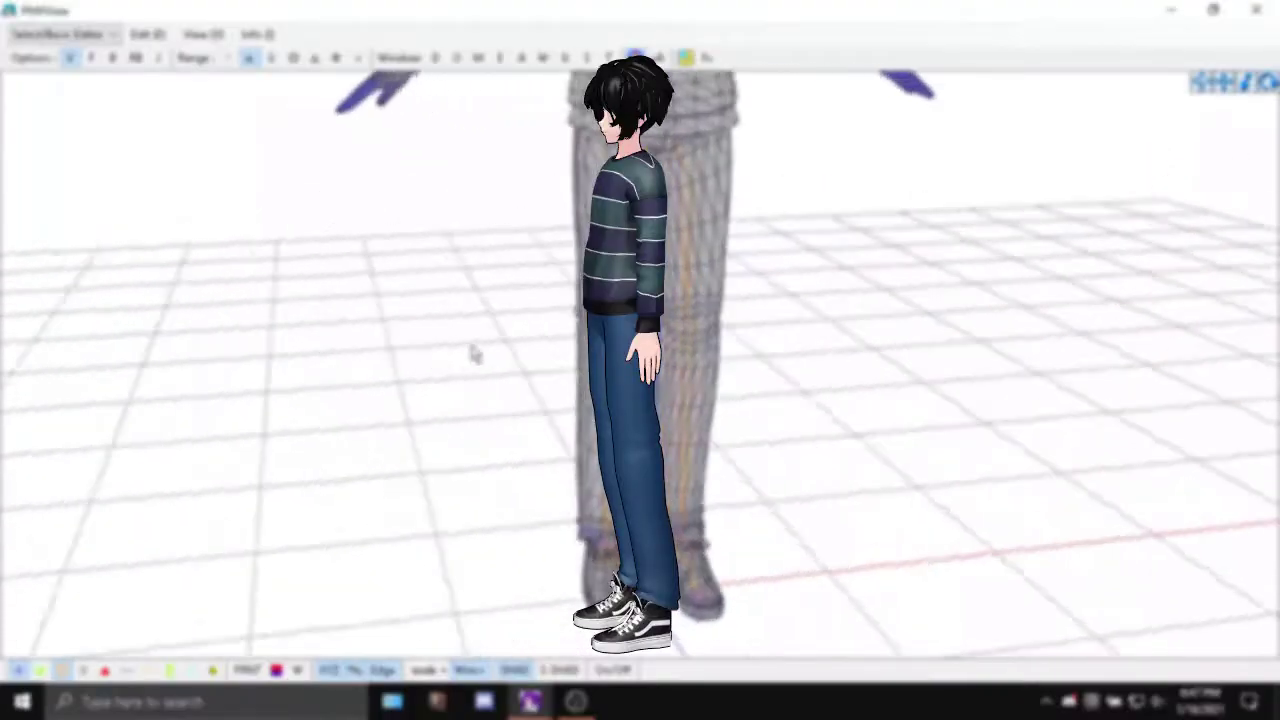
pyautogui.moveTo(472, 347); pyautogui.dragTo(488, 292, button='right')
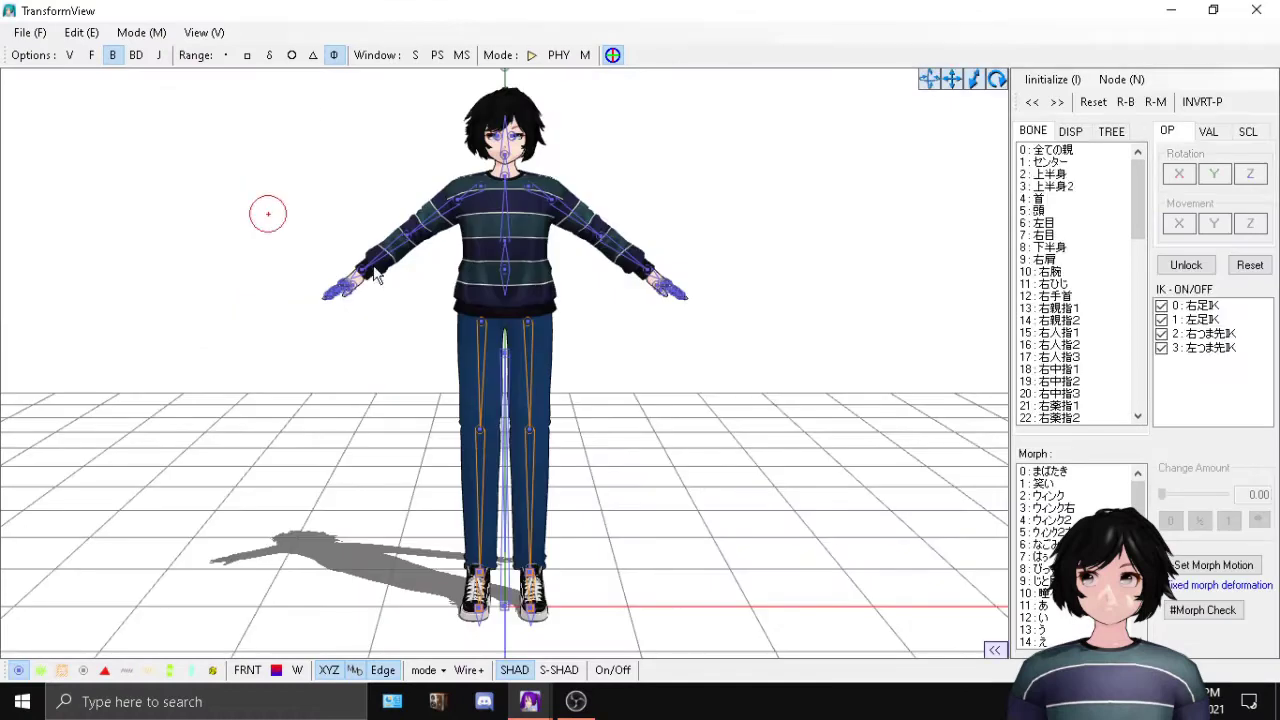
# Step: Examine the model's hand, foot and center bones in TransformView from the front, side and back
pyautogui.click(667, 298)
pyautogui.scroll(-2, 667, 298)
pyautogui.moveTo(700, 409); pyautogui.dragTo(640, 404, button='right')
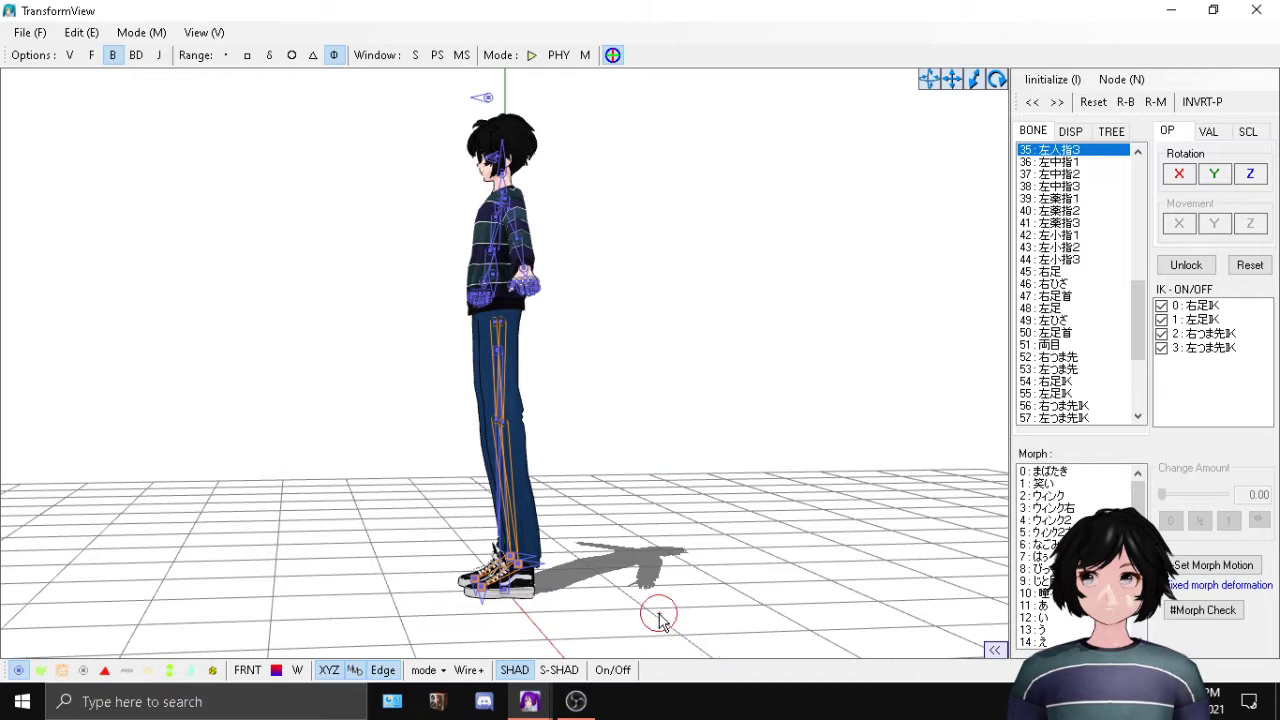
pyautogui.click(509, 556)
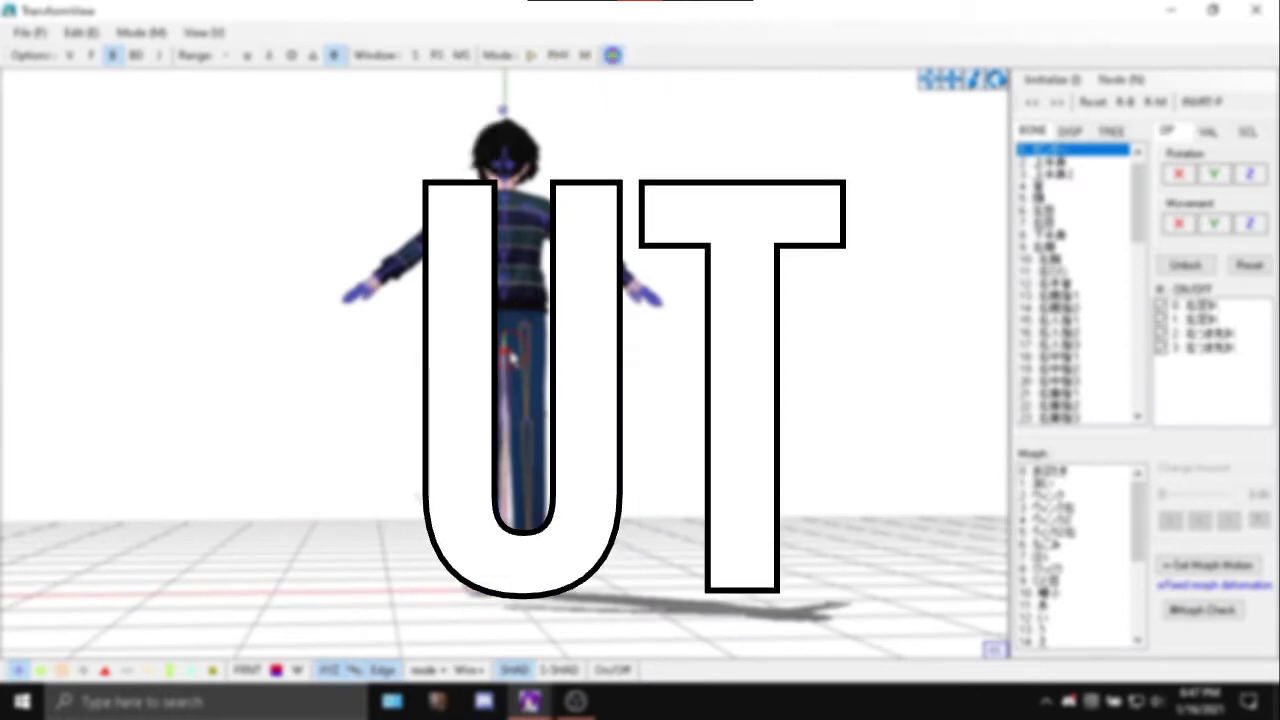
pyautogui.moveTo(586, 349); pyautogui.dragTo(674, 371, button='right')
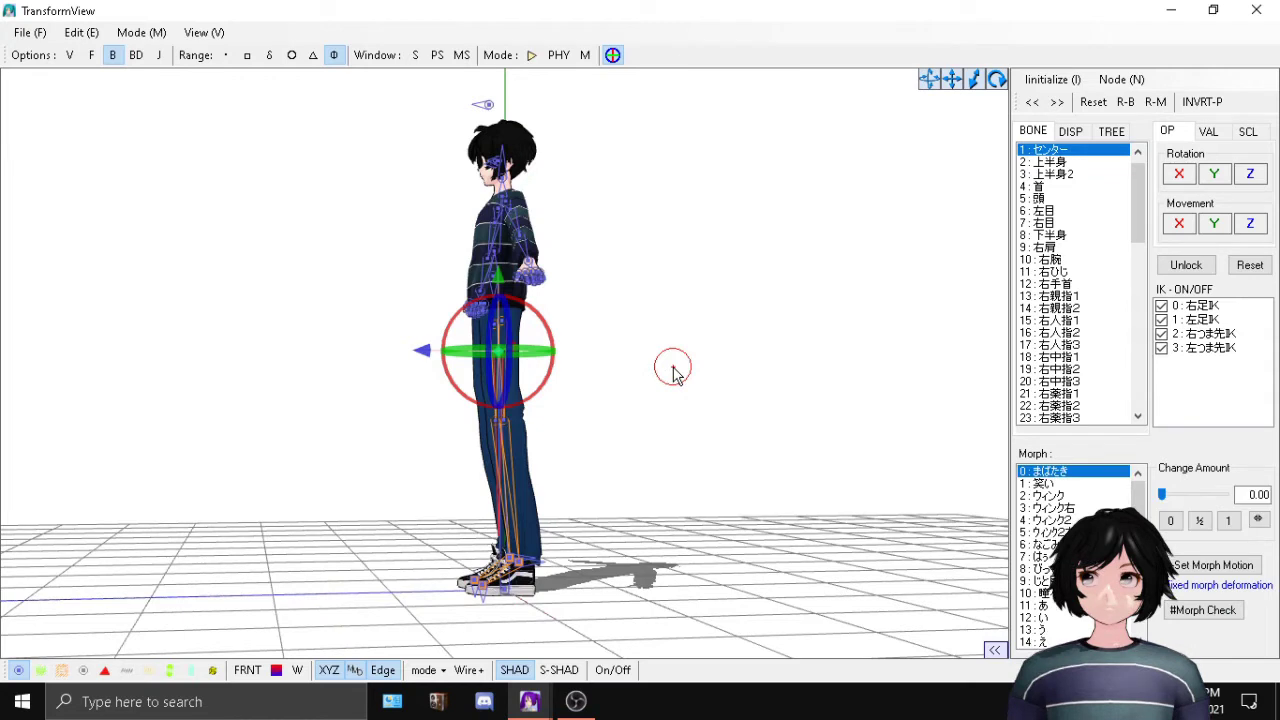
pyautogui.press('Down')
pyautogui.press('Tab')
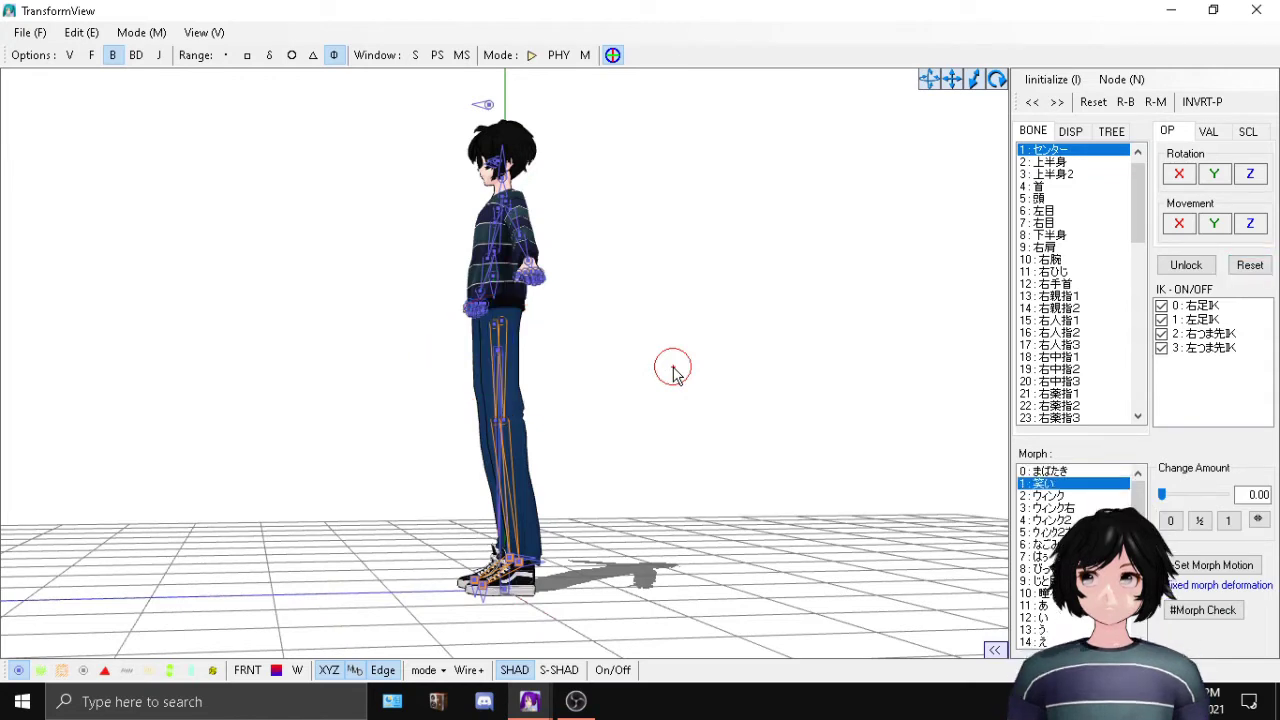
pyautogui.hotkey('ctrl', 'shift', 'Tab')
pyautogui.hotkey('ctrl', 'shift', 'Tab')
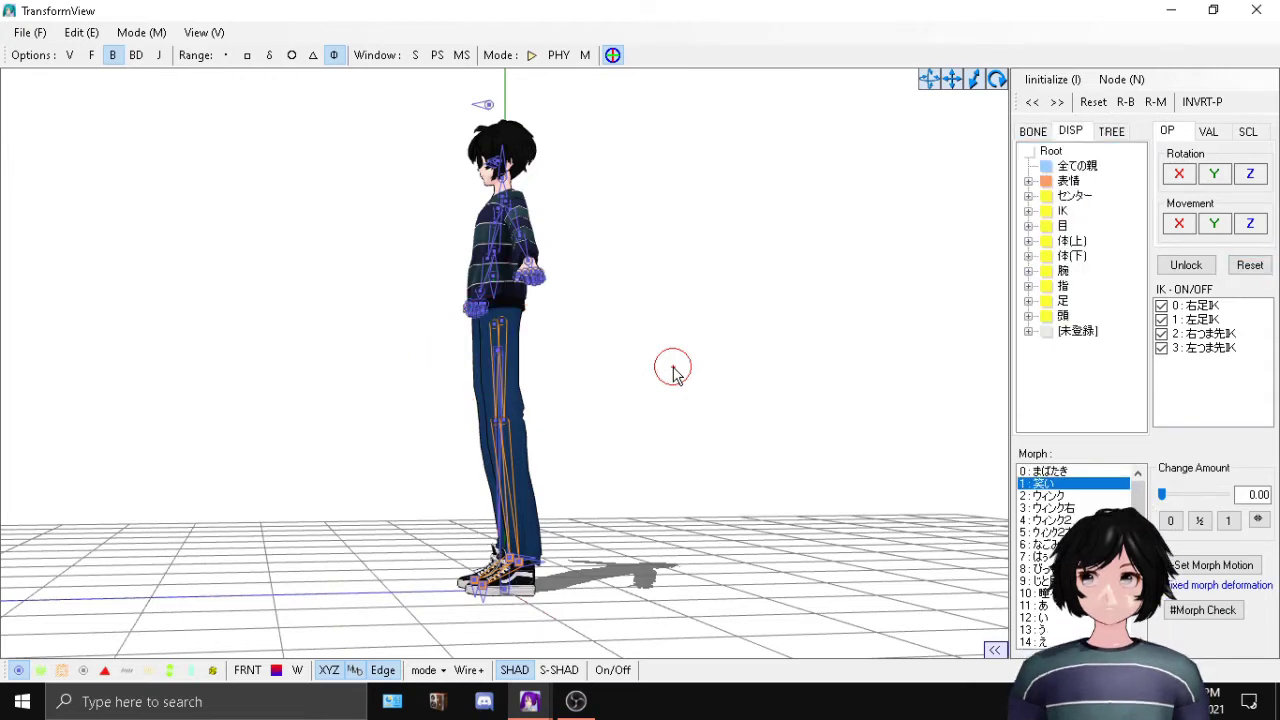
pyautogui.click(1028, 131)
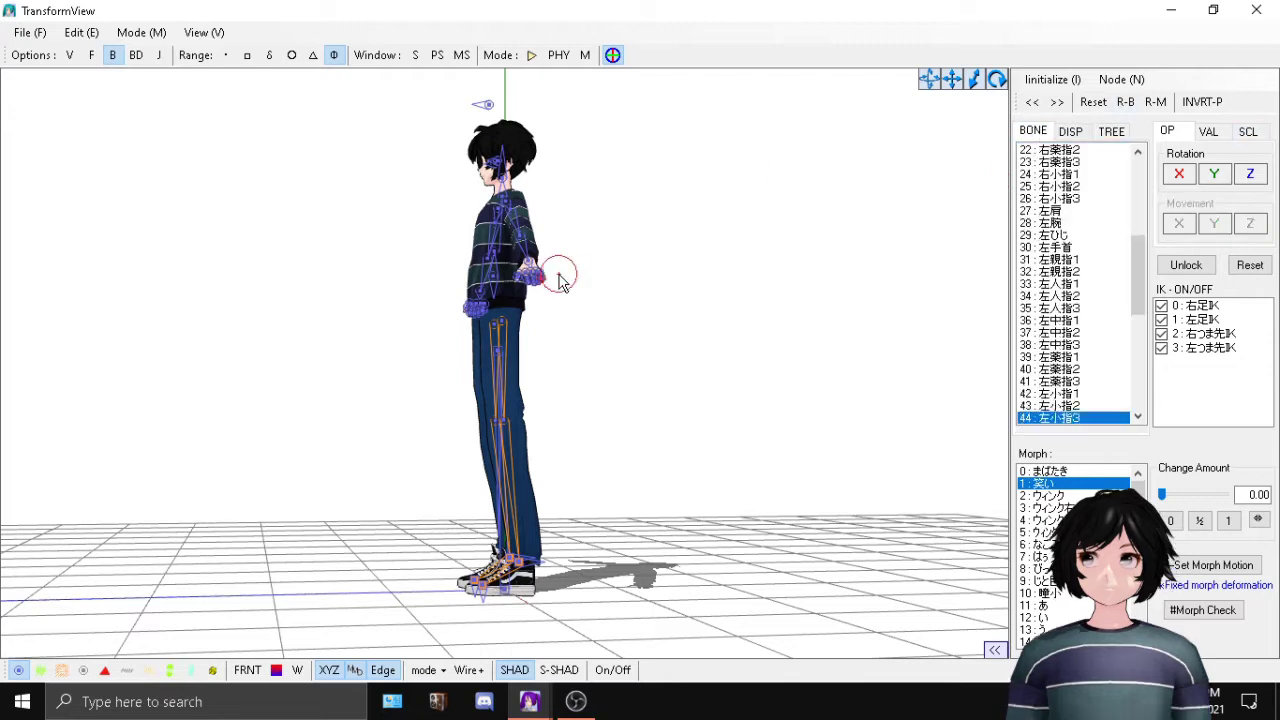
# Step: Lower the center bone (センター) until the model's knees bend into a deep crouch
pyautogui.click(511, 358)
pyautogui.moveTo(495, 350)
pyautogui.mouseDown()
pyautogui.moveTo(609, 398)
pyautogui.moveTo(587, 481)
pyautogui.moveTo(620, 477)
pyautogui.moveTo(599, 440)
pyautogui.moveTo(486, 485)
pyautogui.moveTo(508, 466)
pyautogui.mouseUp()
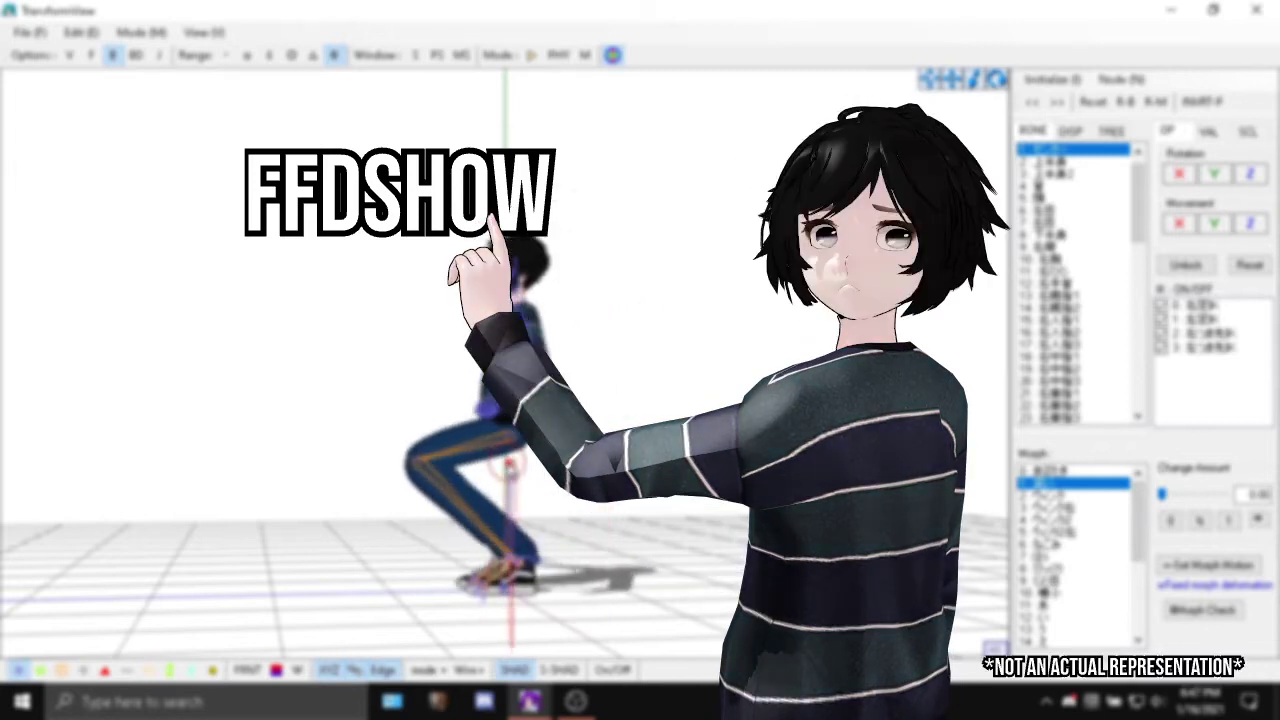
pyautogui.moveTo(511, 467); pyautogui.dragTo(520, 470)
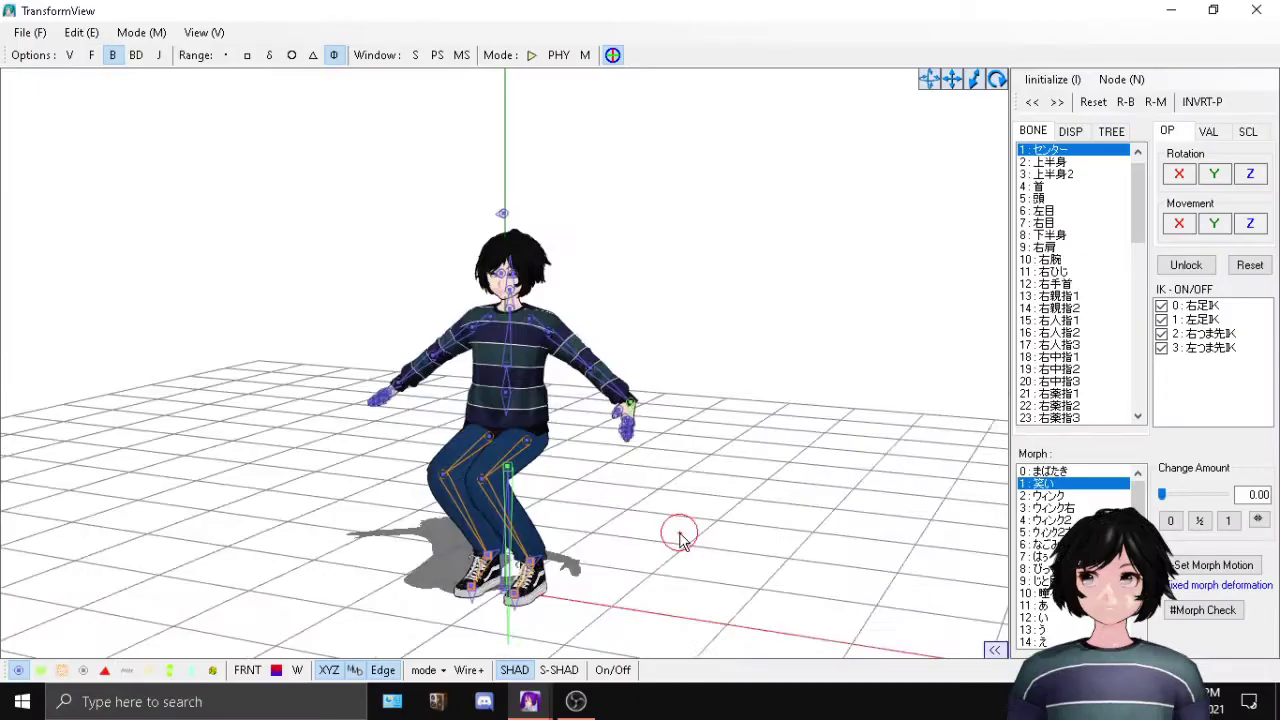
# Step: Slide the right foot IK bone (右足IK) backward and the left foot IK bone (左足IK) forward into a lunge
pyautogui.moveTo(681, 536); pyautogui.dragTo(610, 528, button='right')
pyautogui.click(510, 566)
pyautogui.moveTo(530, 570); pyautogui.dragTo(628, 565)
pyautogui.click(515, 575)
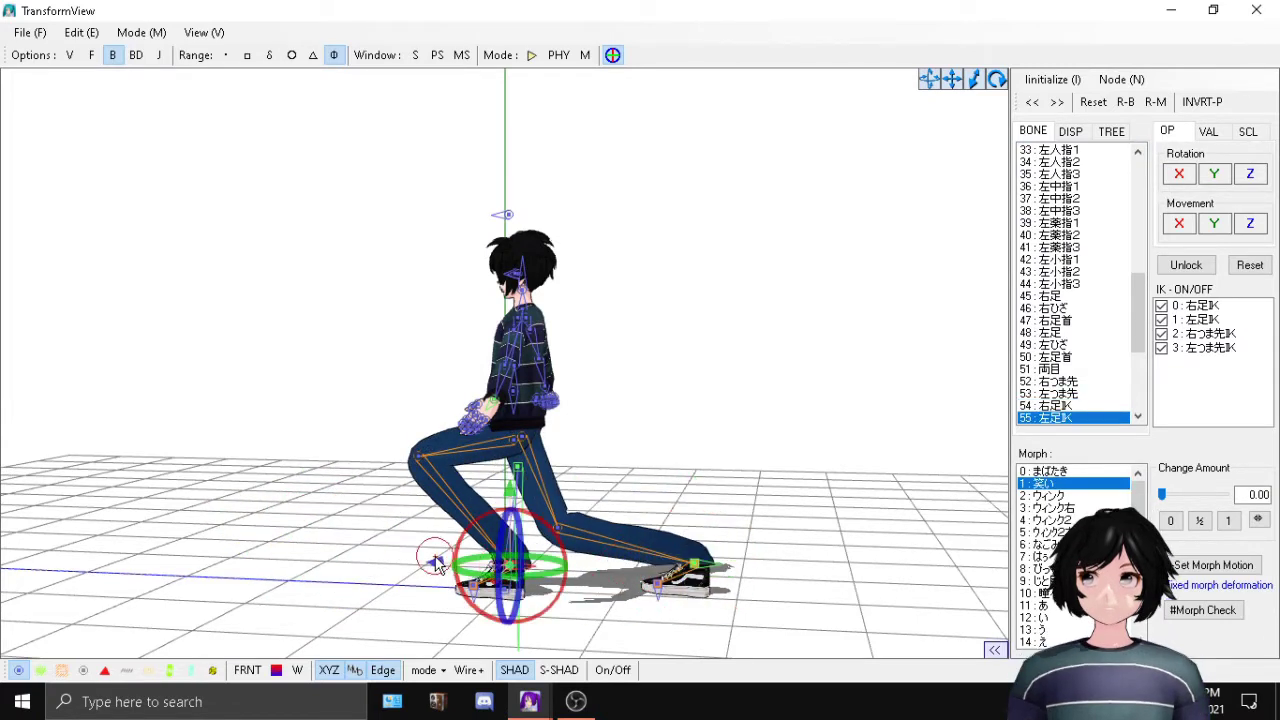
pyautogui.moveTo(440, 565); pyautogui.dragTo(350, 554)
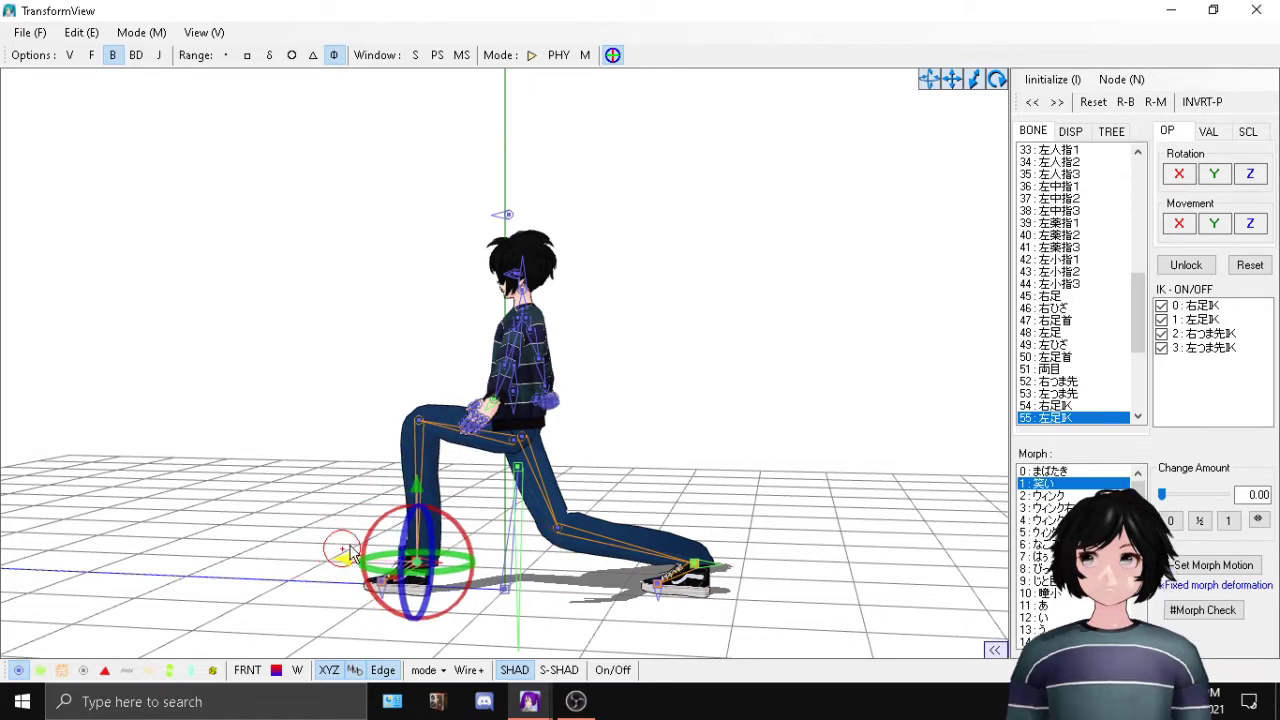
# Step: Raise the center bone slightly and slide the right foot IK bone (右足IK) further backward
pyautogui.click(519, 476)
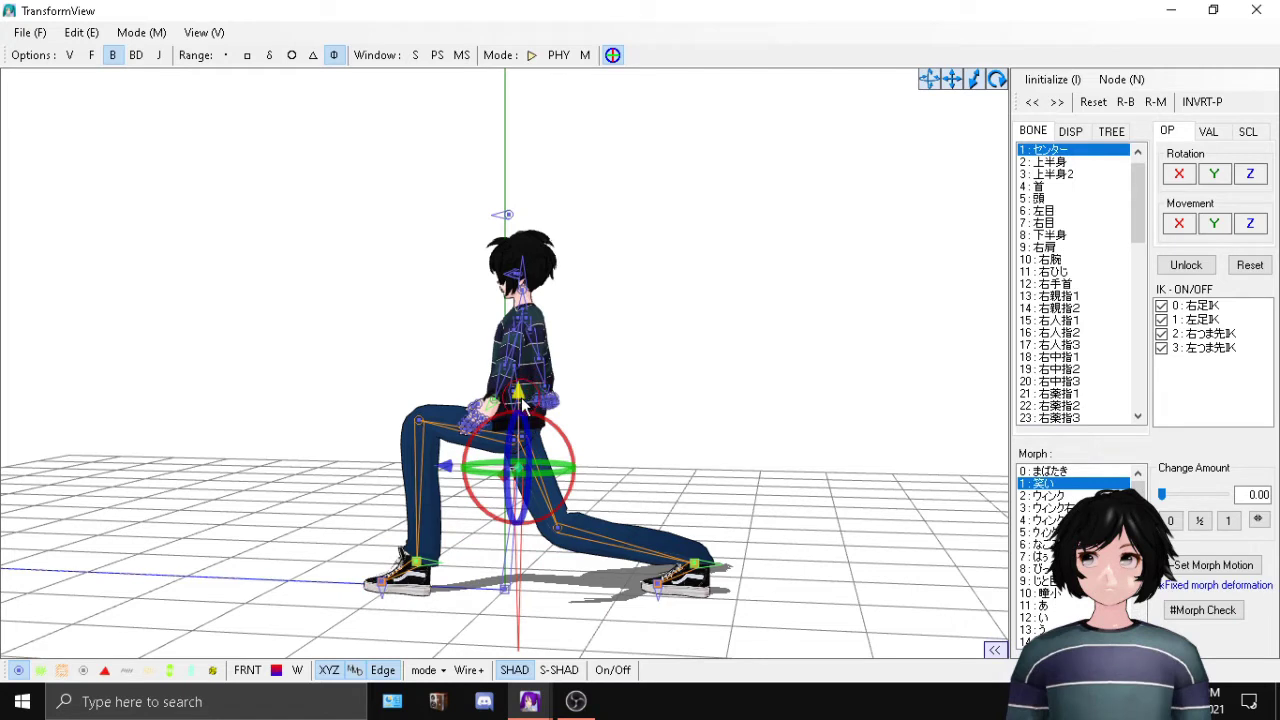
pyautogui.moveTo(521, 402); pyautogui.dragTo(527, 392)
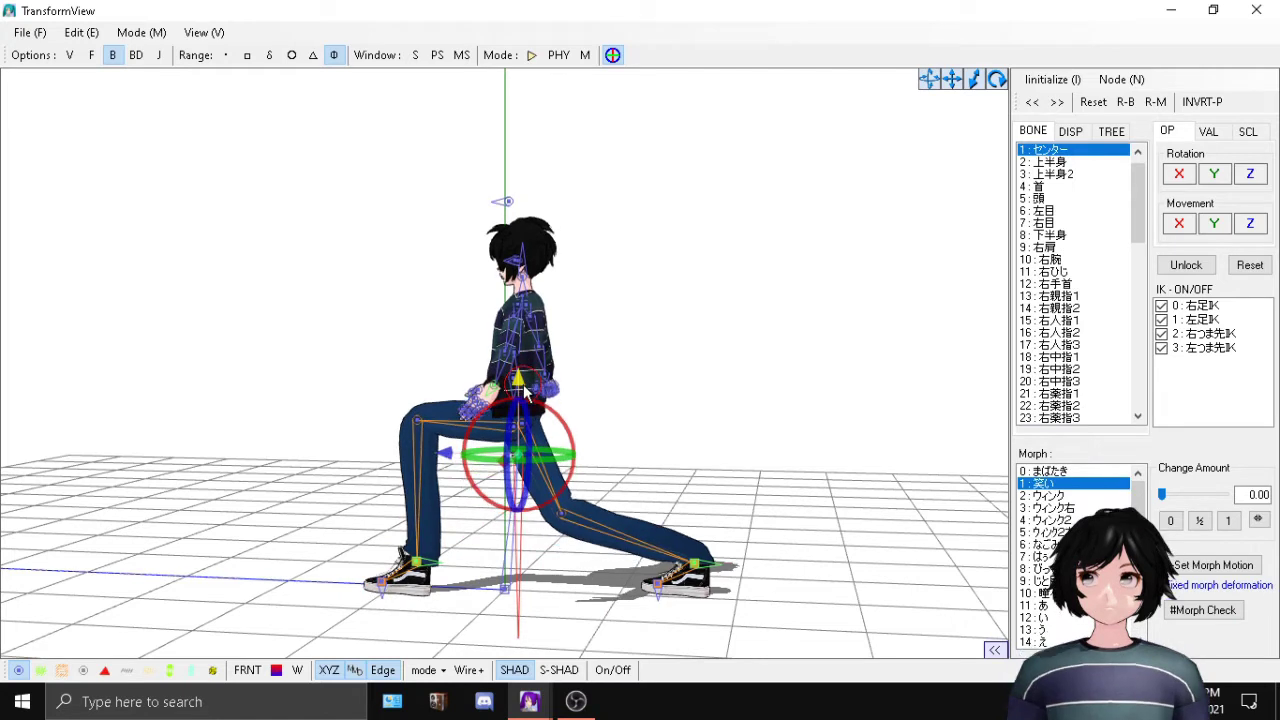
pyautogui.click(698, 567)
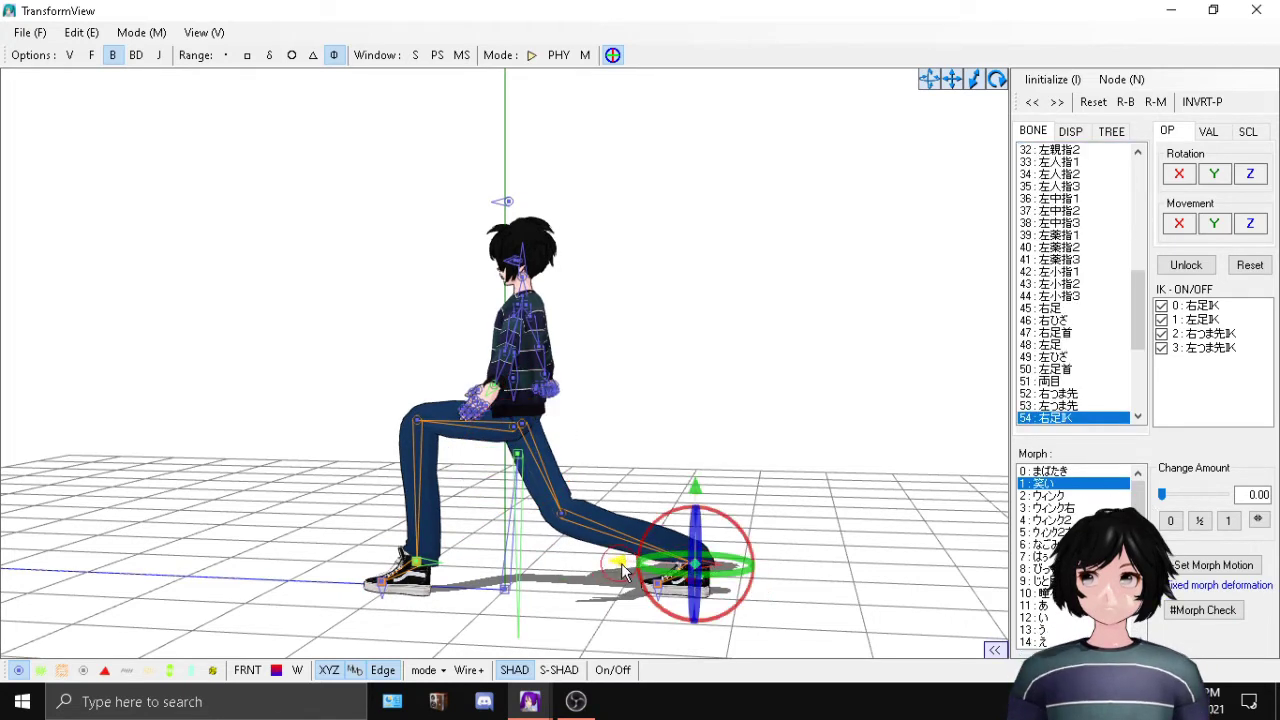
pyautogui.moveTo(620, 570); pyautogui.dragTo(653, 566)
# Step: Lower the center bone and bring the right foot IK bone (右足IK) forward so the rear leg kneels
pyautogui.click(519, 466)
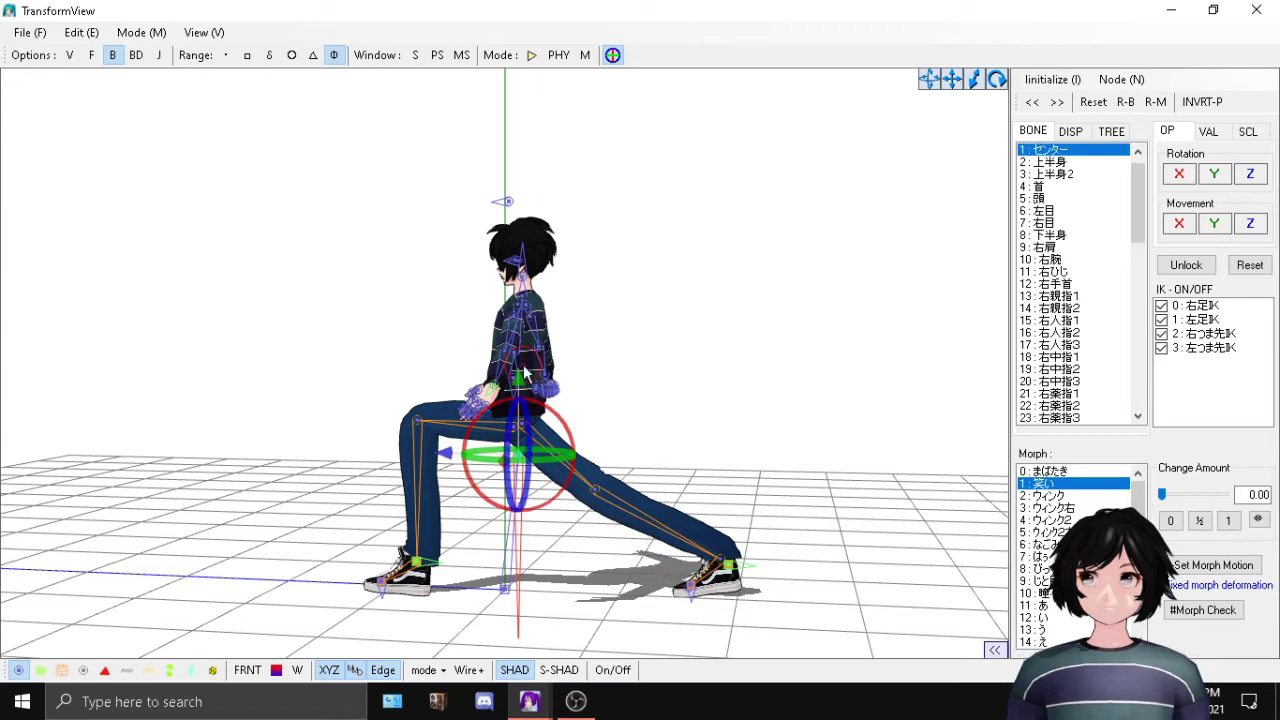
pyautogui.moveTo(518, 391); pyautogui.dragTo(531, 433)
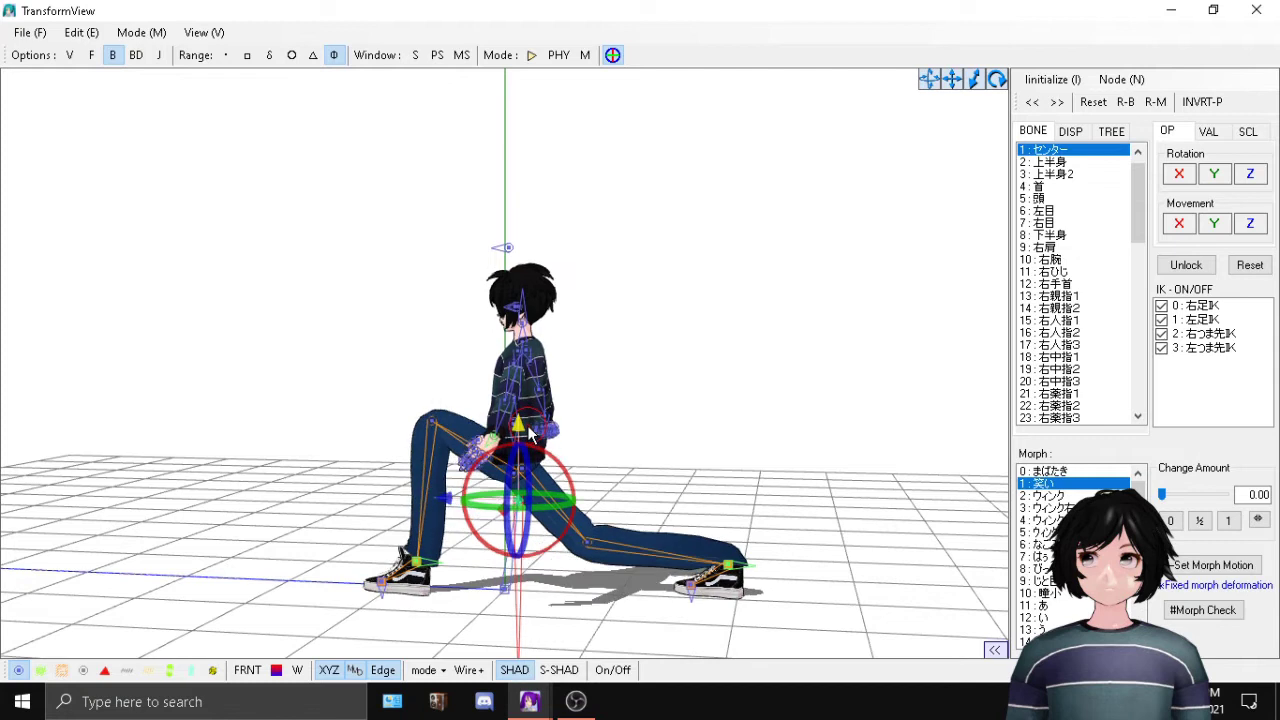
pyautogui.click(731, 575)
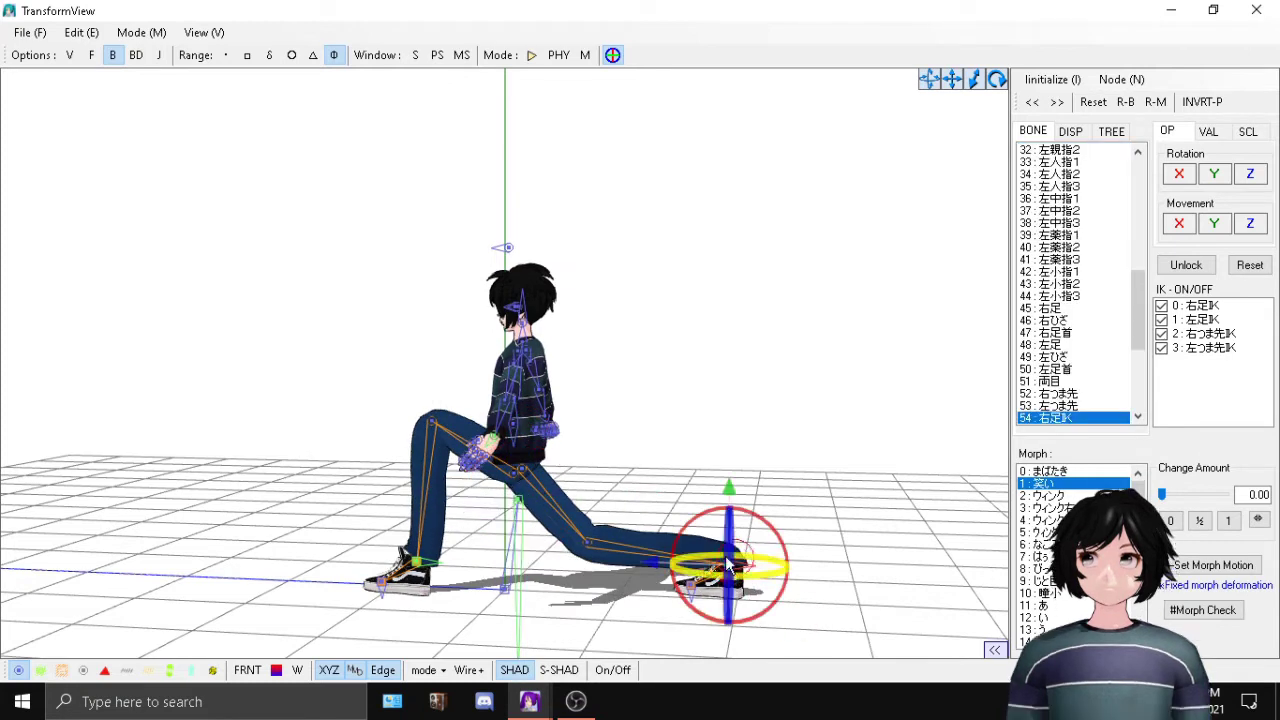
pyautogui.moveTo(651, 567); pyautogui.dragTo(590, 568)
# Step: Slide the left foot IK bone (左足IK) further forward and back toward the body, checking the knee bend from several angles
pyautogui.click(418, 566)
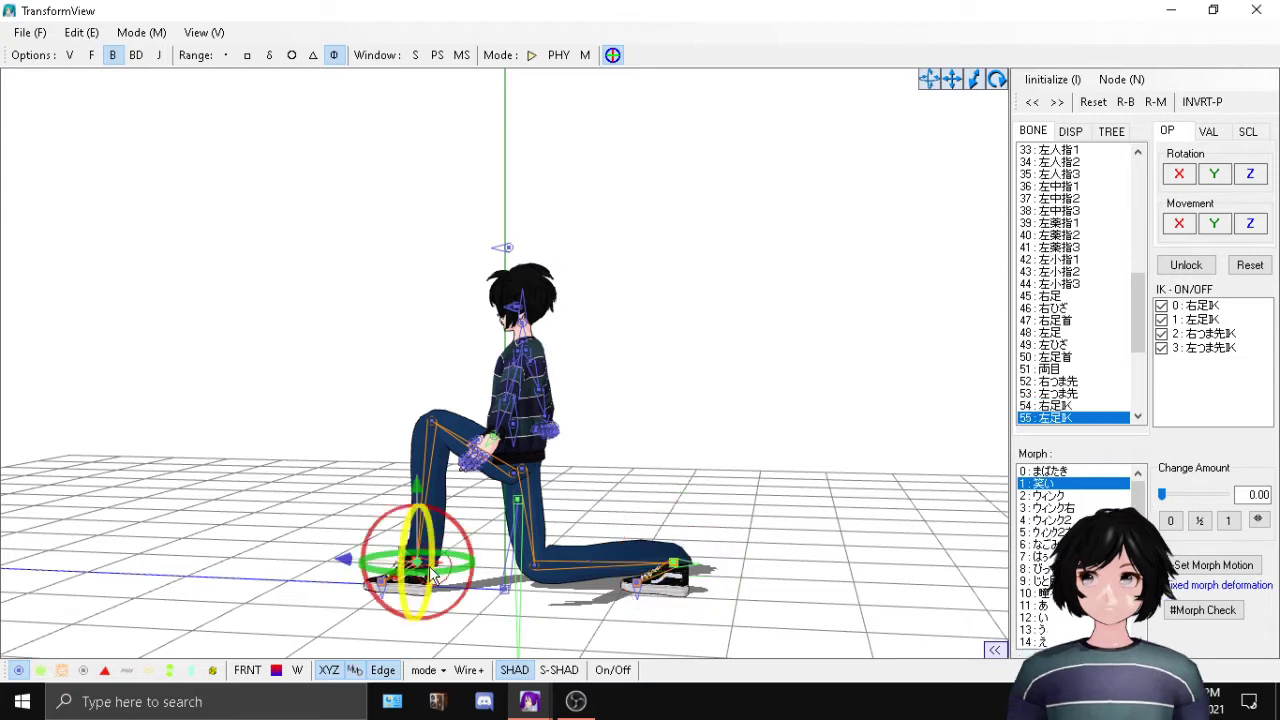
pyautogui.moveTo(345, 567); pyautogui.dragTo(257, 563)
pyautogui.moveTo(310, 552); pyautogui.dragTo(845, 405, button='right')
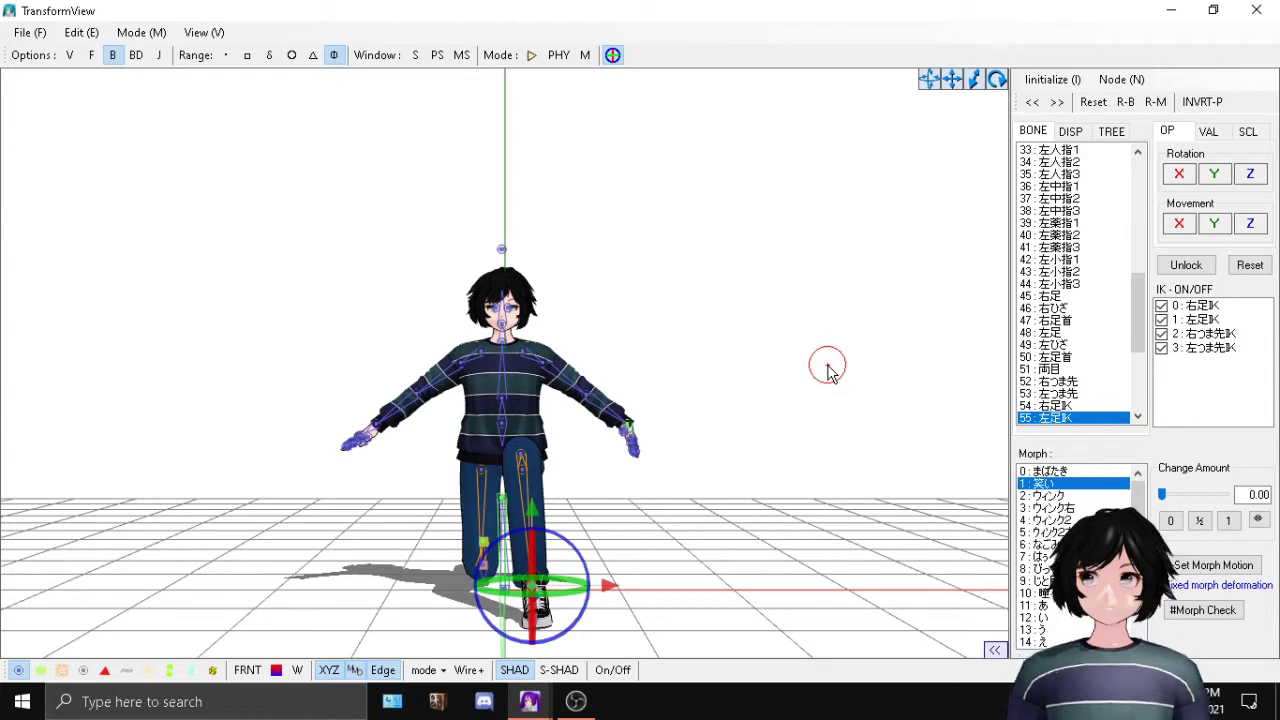
pyautogui.moveTo(825, 368); pyautogui.dragTo(725, 366, button='right')
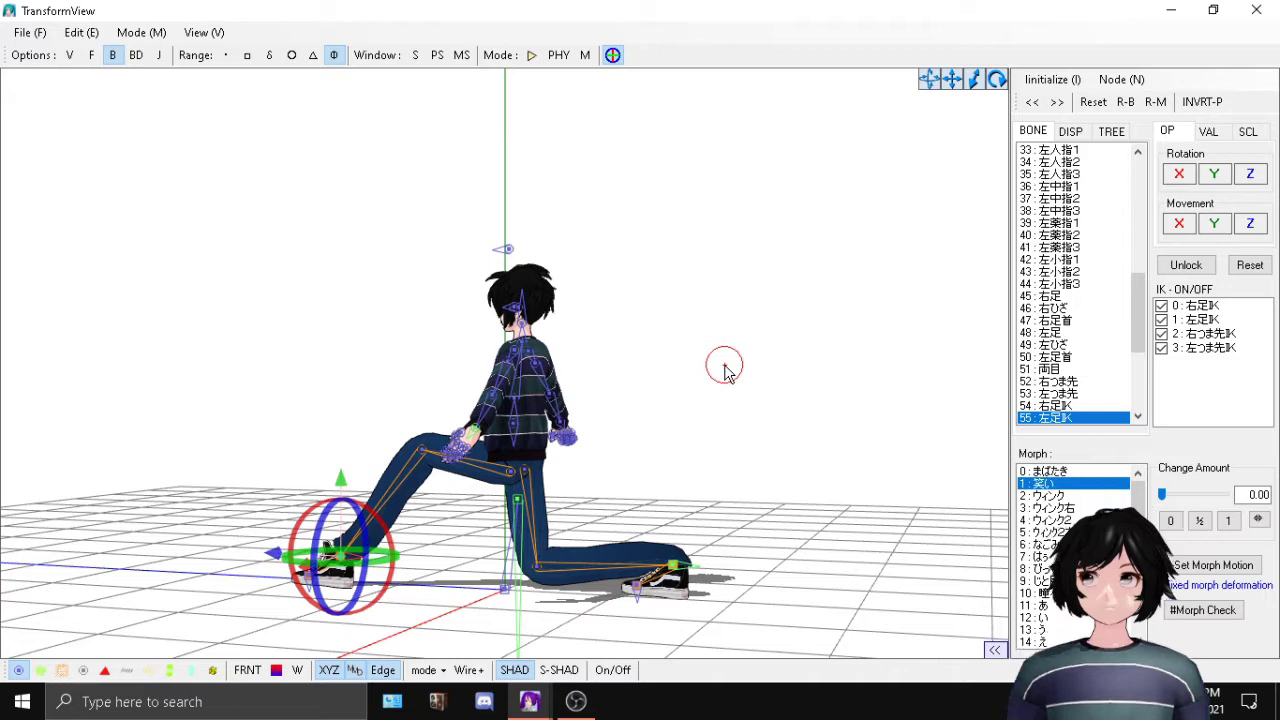
pyautogui.moveTo(726, 370); pyautogui.dragTo(795, 391, button='right')
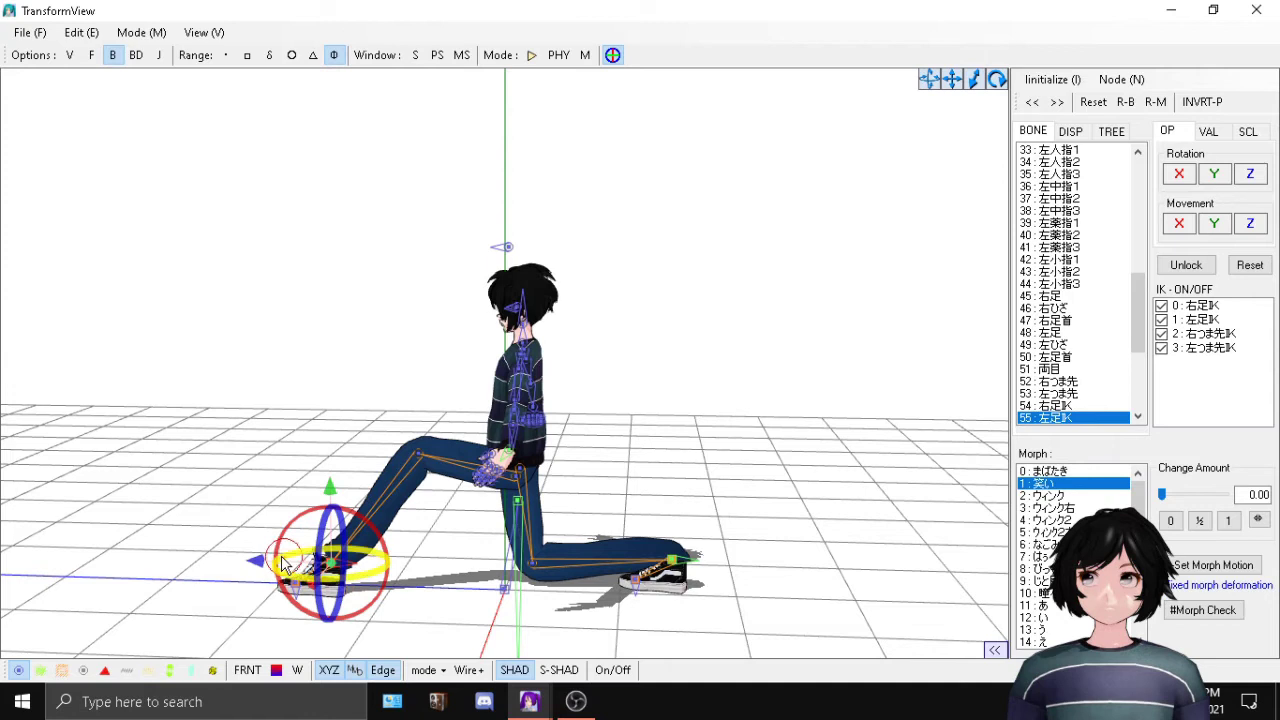
pyautogui.moveTo(258, 563); pyautogui.dragTo(343, 572)
pyautogui.moveTo(877, 206); pyautogui.dragTo(794, 277, button='right')
# Step: Switch to PMXView, select the left knee bone and move it down the leg
pyautogui.hotkey('alt', 'Tab')
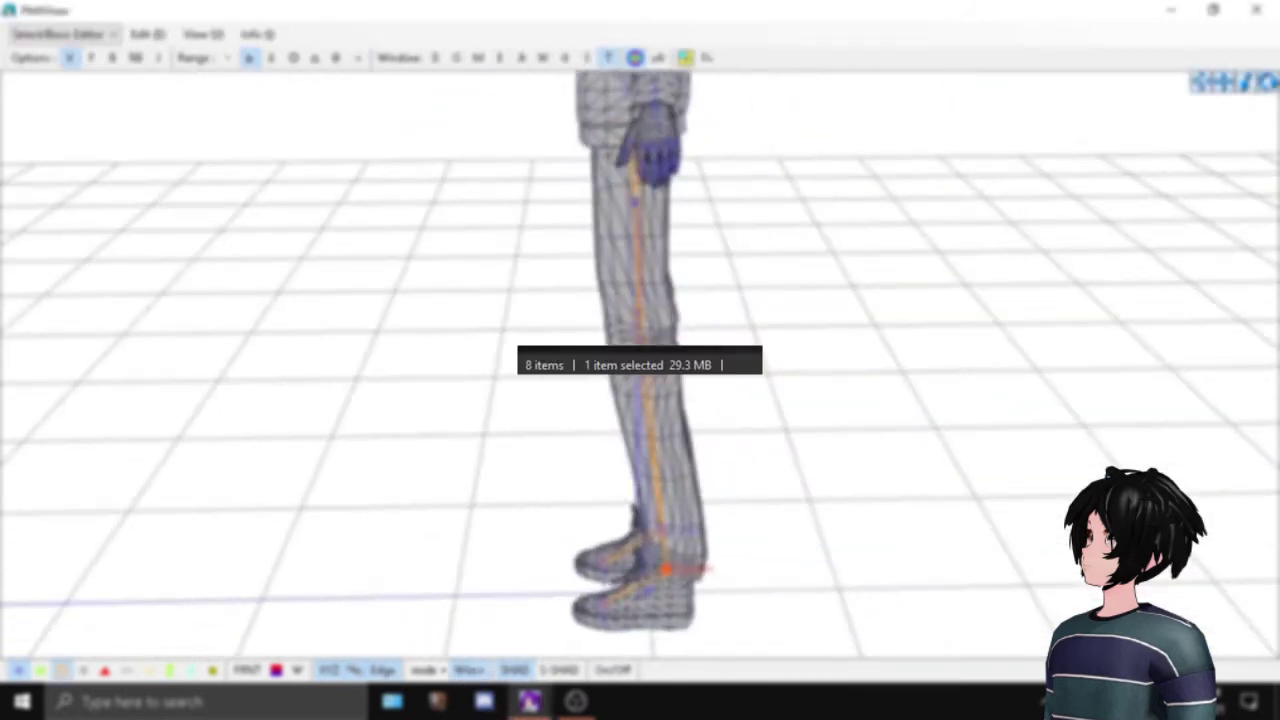
pyautogui.moveTo(789, 331); pyautogui.dragTo(803, 323, button='right')
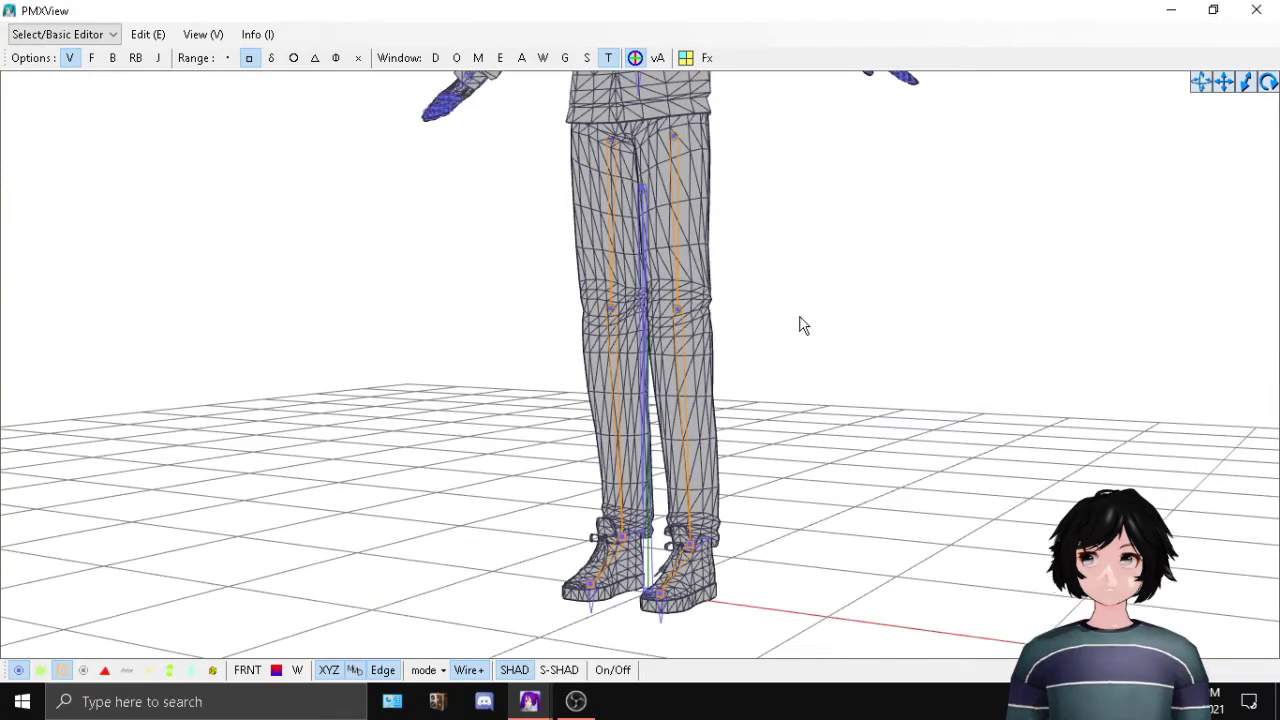
pyautogui.click(680, 316)
pyautogui.moveTo(1066, 369); pyautogui.dragTo(848, 305, button='right')
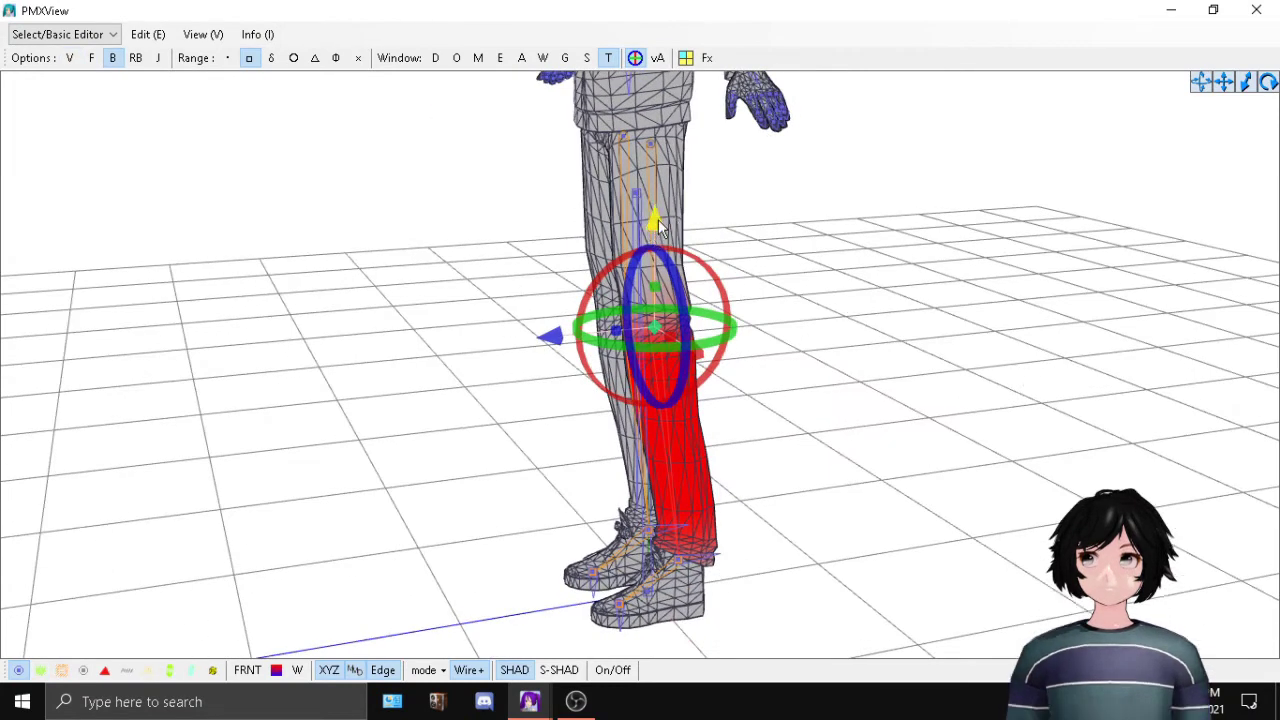
pyautogui.moveTo(660, 248); pyautogui.dragTo(660, 281)
# Step: Check the knee bend in TransformView, and move the left knee bone further down in PMXView
pyautogui.hotkey('alt', 'Tab')
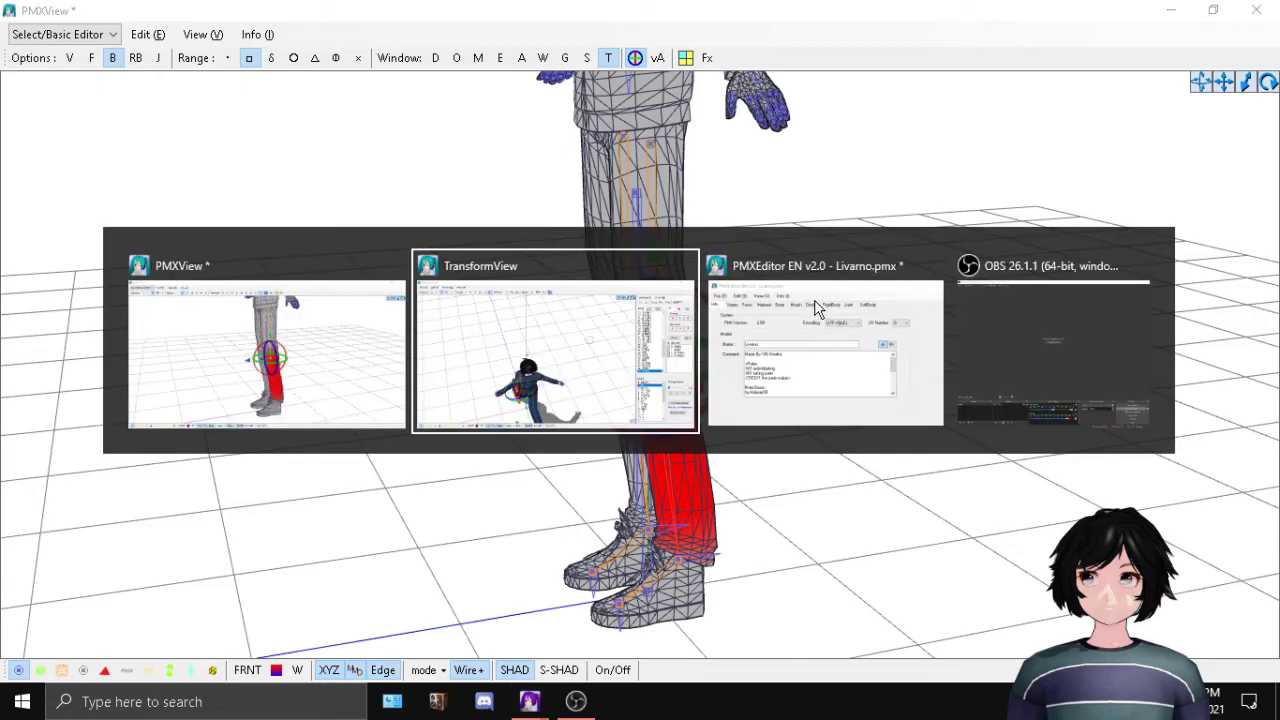
pyautogui.moveTo(718, 372); pyautogui.dragTo(806, 331, button='right')
pyautogui.hotkey('alt', 'Tab')
pyautogui.moveTo(655, 253); pyautogui.dragTo(655, 282)
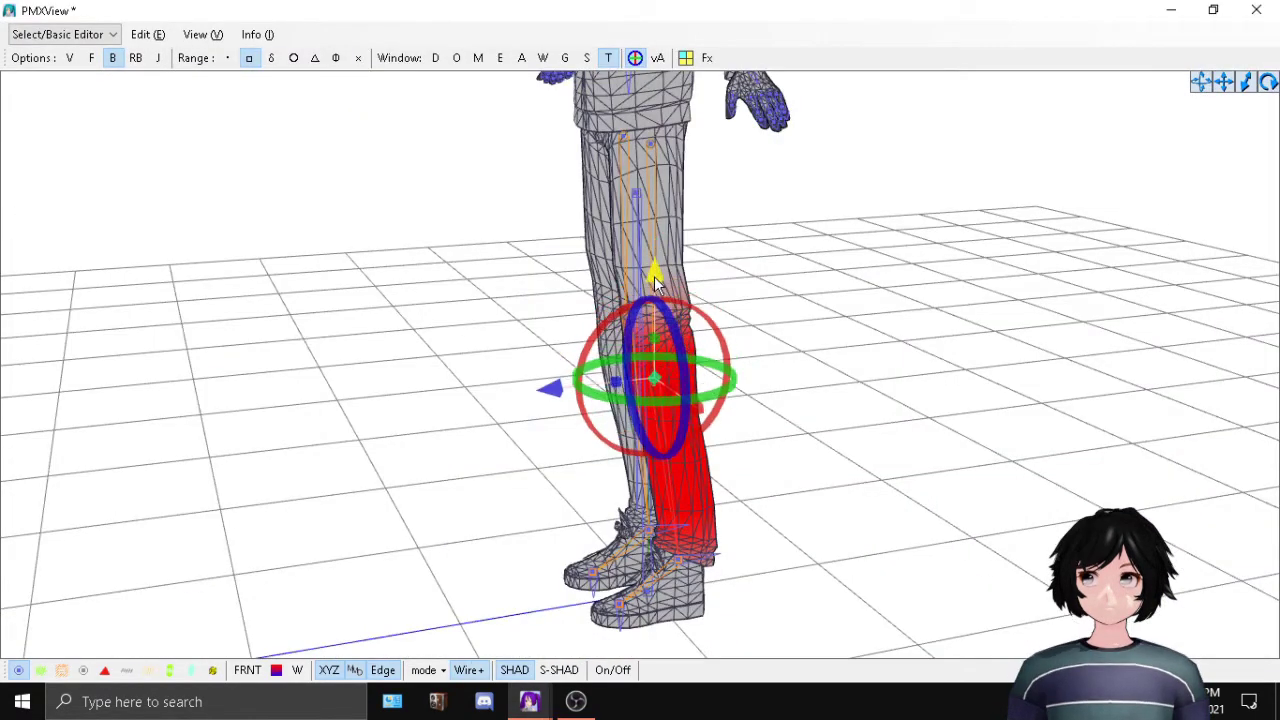
# Step: Adjust the left knee bone's height in PMXView and check the knee bend in TransformView from the side and front
pyautogui.hotkey('alt', 'Tab')
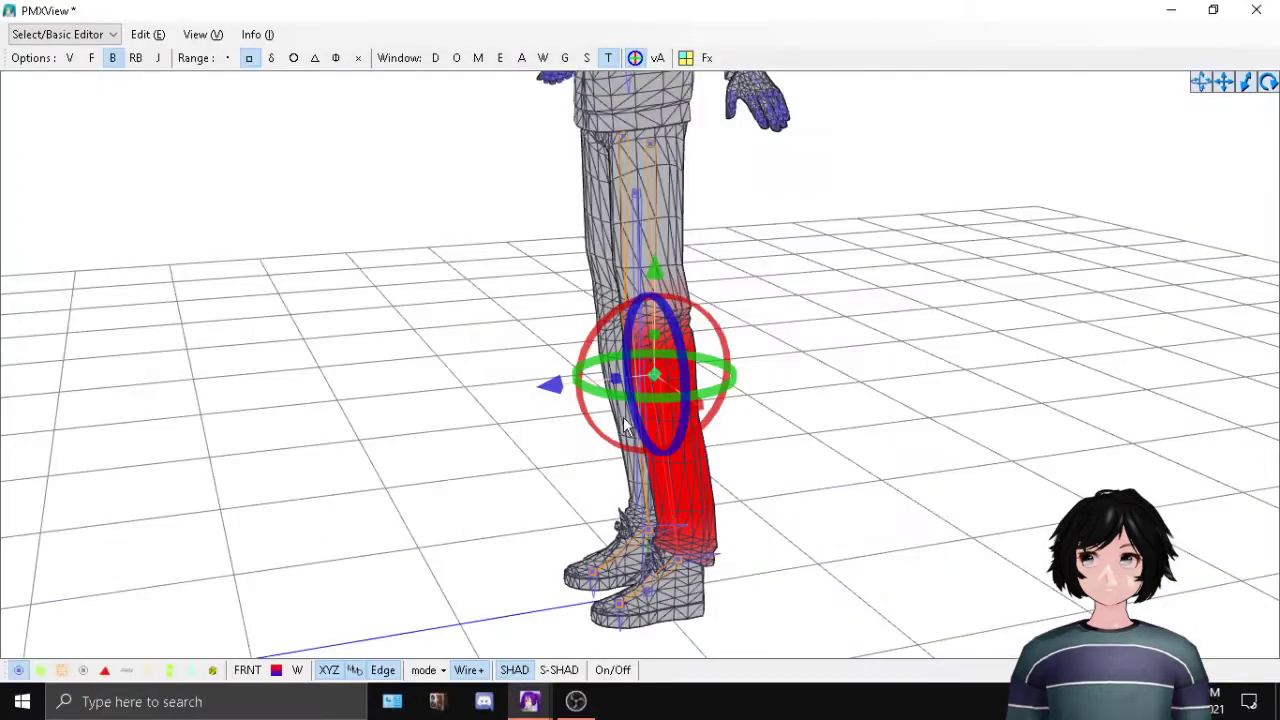
pyautogui.moveTo(657, 285); pyautogui.dragTo(655, 300)
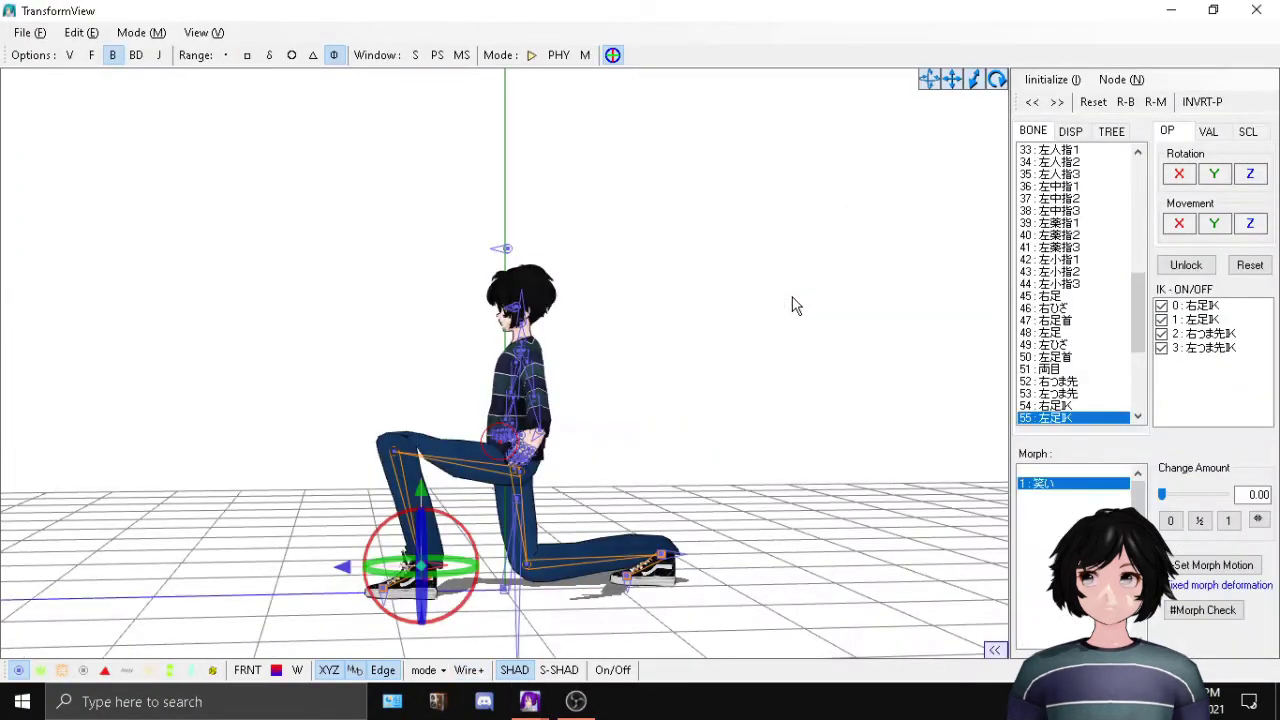
pyautogui.moveTo(791, 297); pyautogui.dragTo(681, 357, button='right')
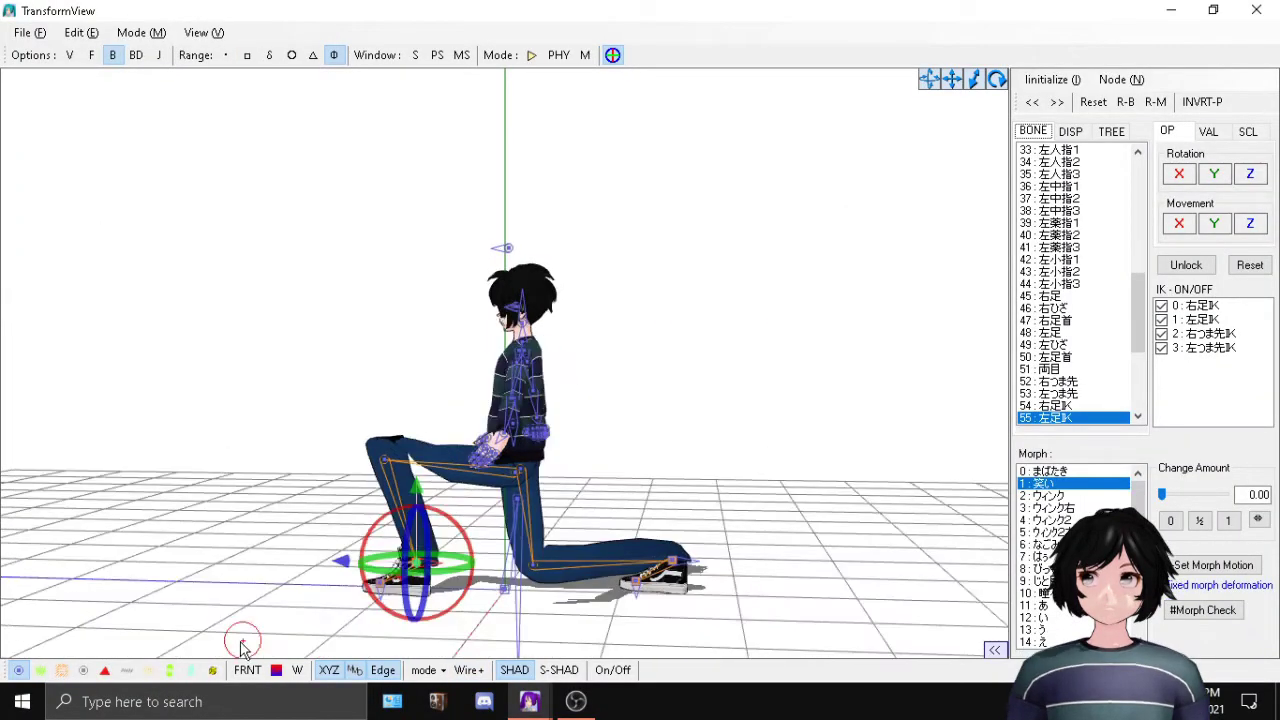
pyautogui.moveTo(345, 560); pyautogui.dragTo(482, 515, button='right')
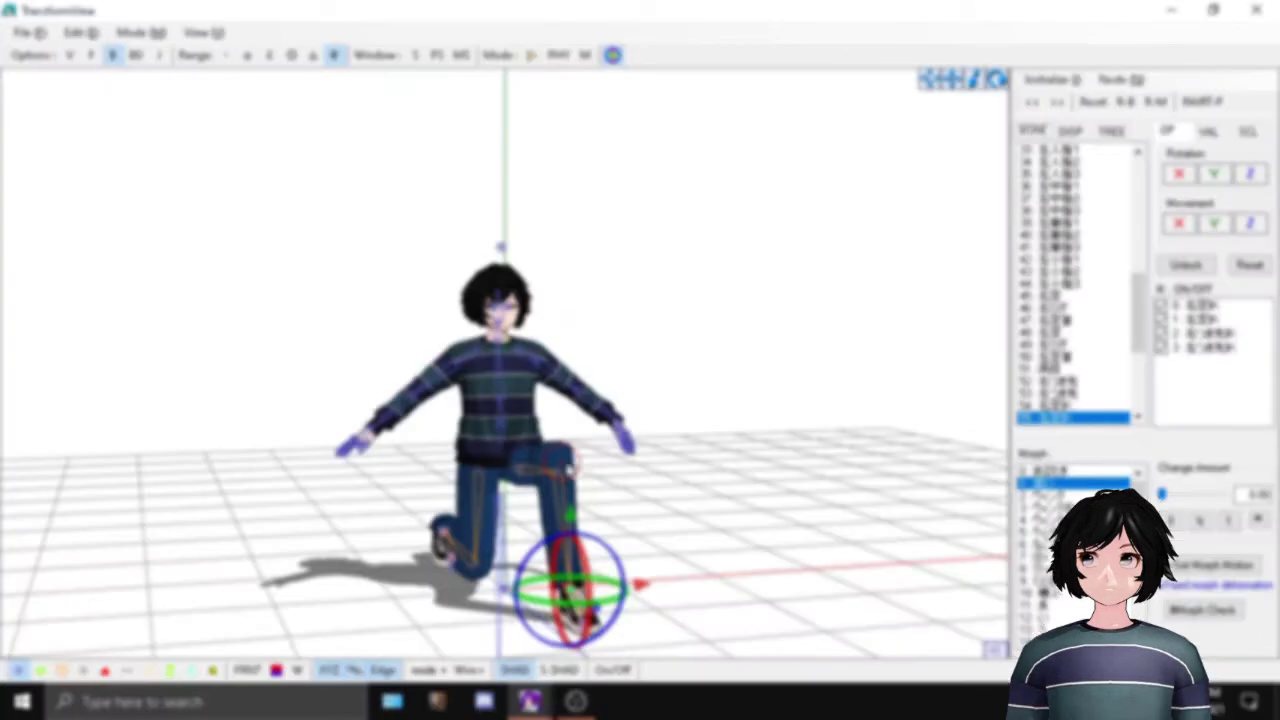
pyautogui.moveTo(540, 480); pyautogui.dragTo(658, 404, button='right')
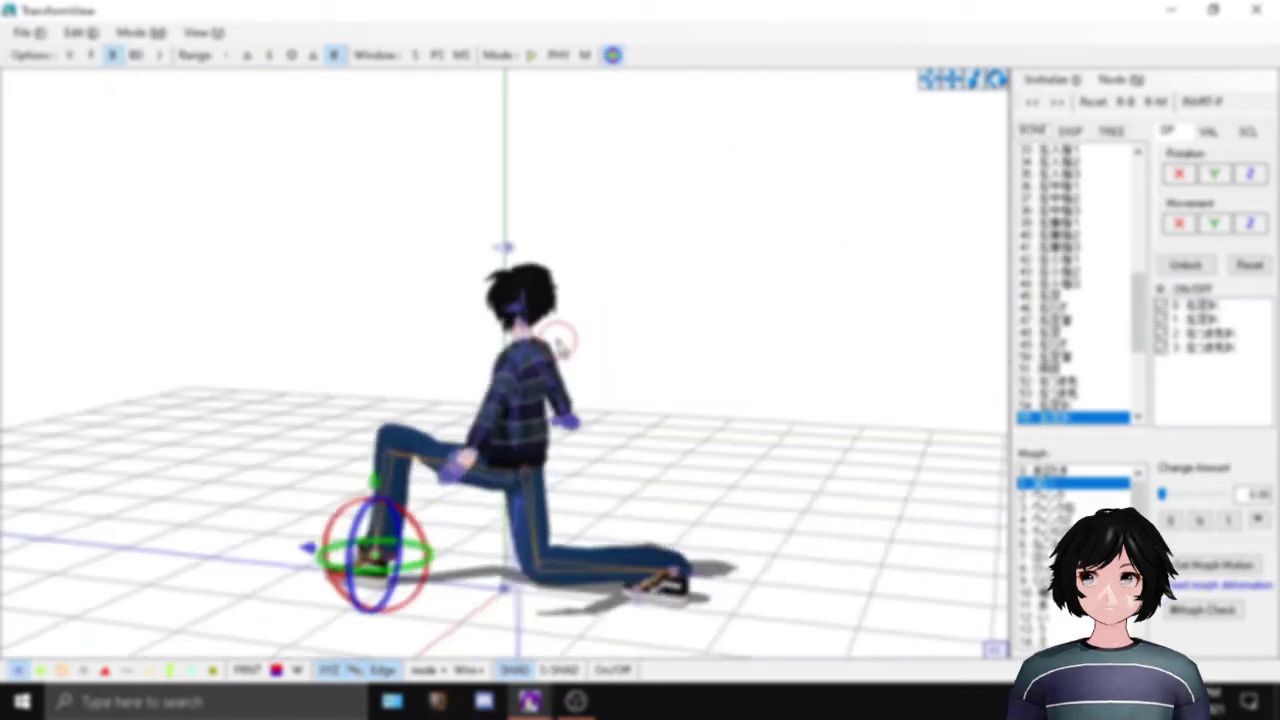
# Step: Compare the bent left knee in TransformView with the knee bone's position on the leg mesh in PMXView
pyautogui.hotkey('alt', 'Tab')
pyautogui.moveTo(713, 334); pyautogui.dragTo(398, 334, button='right')
pyautogui.hotkey('alt', 'Tab')
pyautogui.click(643, 376)
pyautogui.moveTo(643, 376); pyautogui.dragTo(690, 545, button='right')
# Step: Return to PMXView and undo the last three moves of the left knee bone
pyautogui.hotkey('alt', 'Tab')
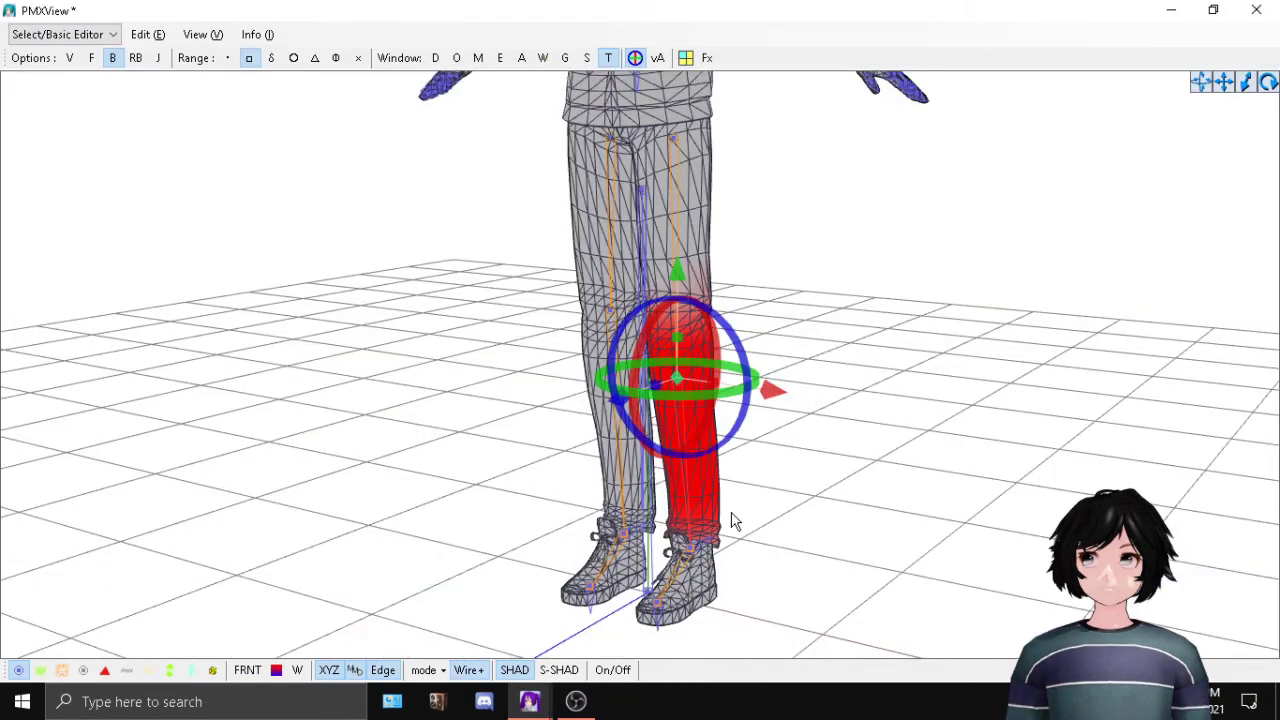
pyautogui.hotkey('ctrl', 'z')
pyautogui.hotkey('ctrl', 'z')
pyautogui.hotkey('ctrl', 'z')
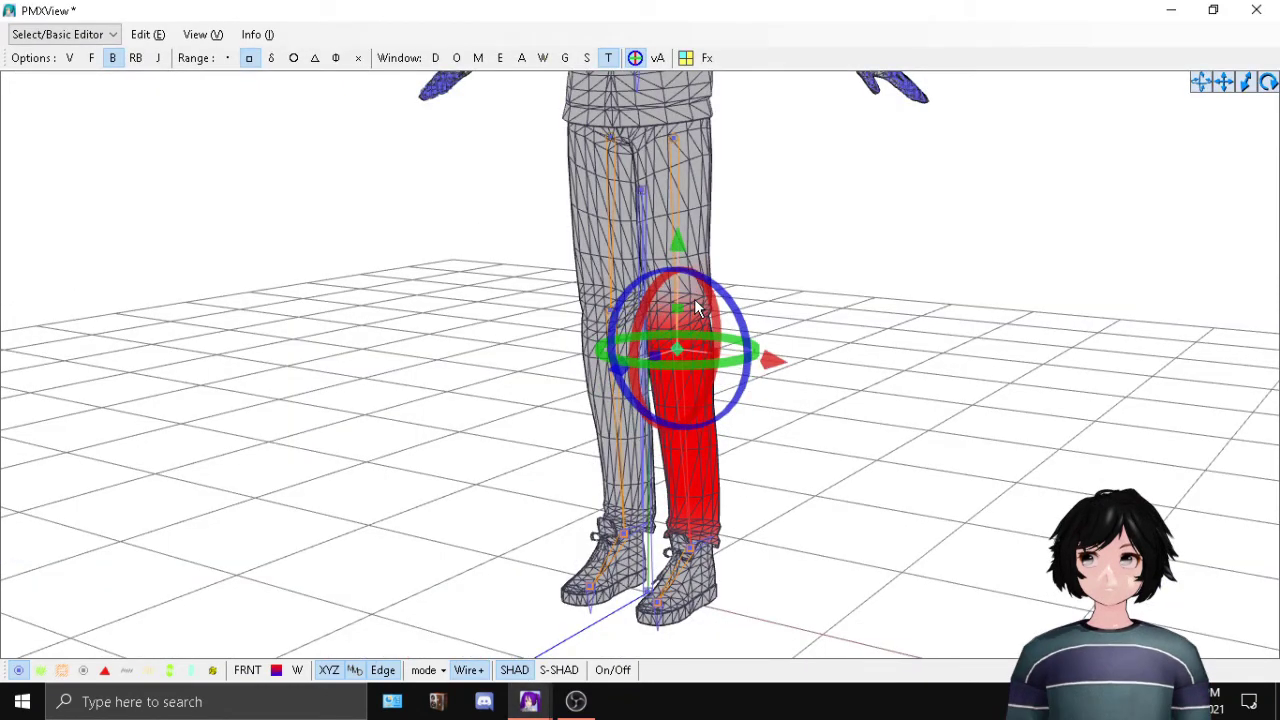
# Step: Switch to TransformView, slide the left foot IK bone (左足IK) further forward and check the knee bend from several angles
pyautogui.hotkey('alt', 'Tab')
pyautogui.moveTo(757, 363); pyautogui.dragTo(633, 365, button='right')
pyautogui.moveTo(692, 403); pyautogui.dragTo(592, 457, button='right')
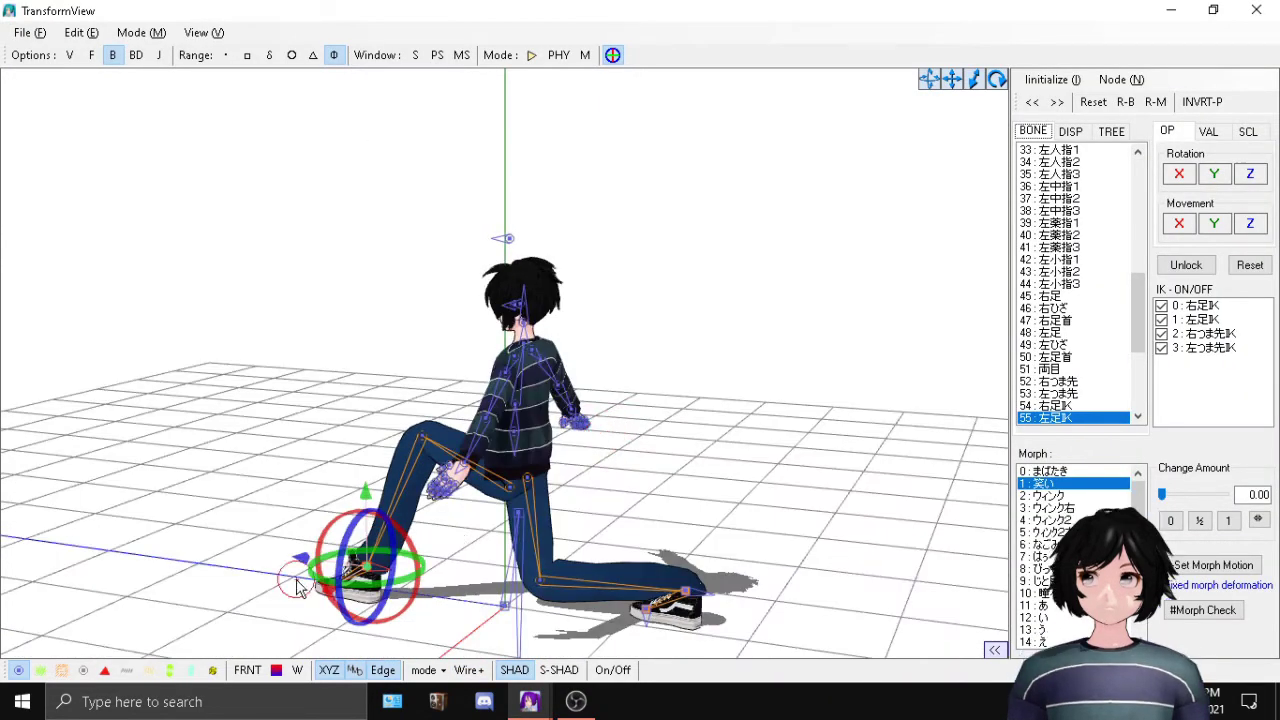
pyautogui.moveTo(452, 570)
pyautogui.mouseDown(button='right')
pyautogui.moveTo(471, 566)
pyautogui.moveTo(442, 579)
pyautogui.mouseUp(button='right')
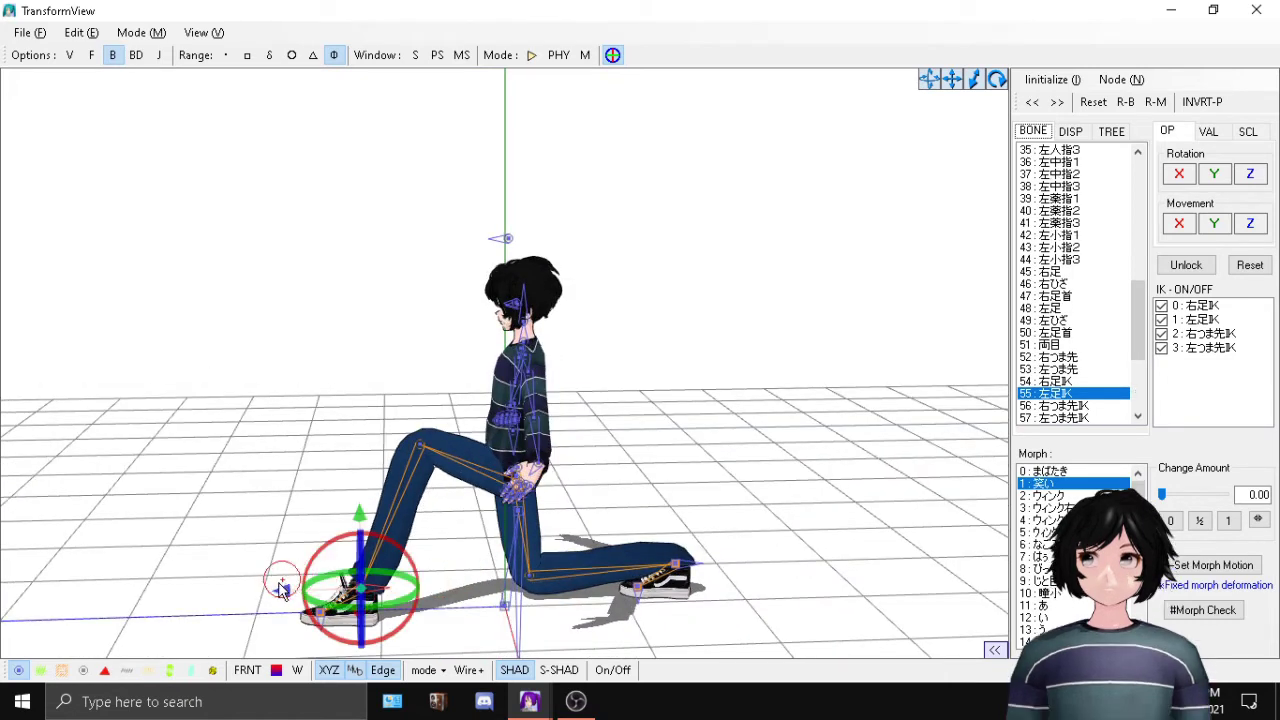
pyautogui.moveTo(285, 597); pyautogui.dragTo(222, 607)
pyautogui.moveTo(660, 614); pyautogui.dragTo(390, 597, button='right')
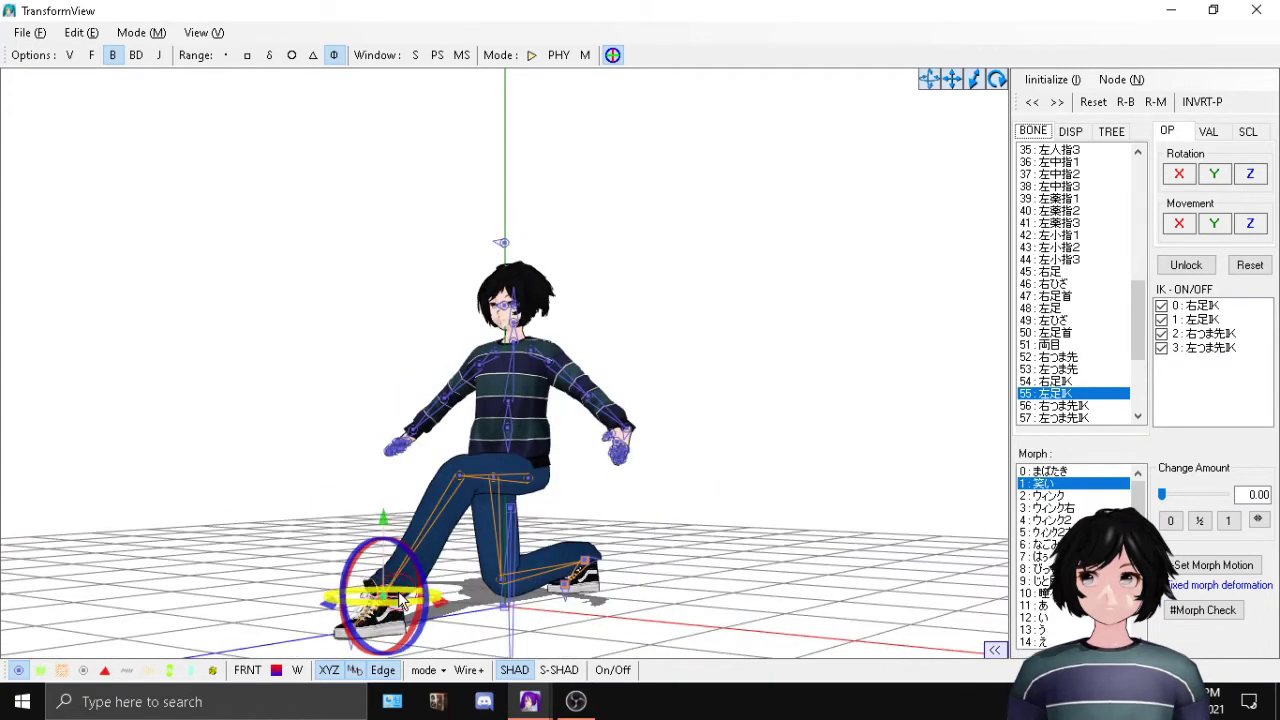
# Step: Search Windows for "pmx" to find PMXEeditor
pyautogui.press('super')
pyautogui.write('pmx')
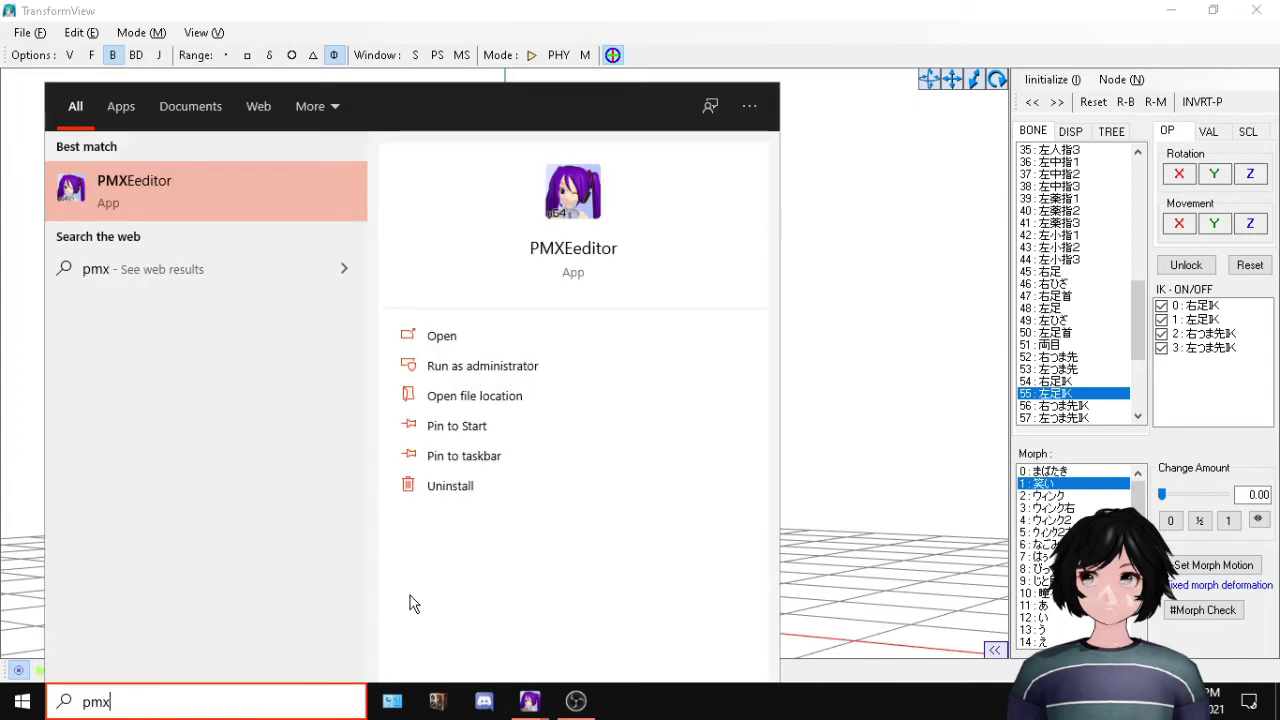